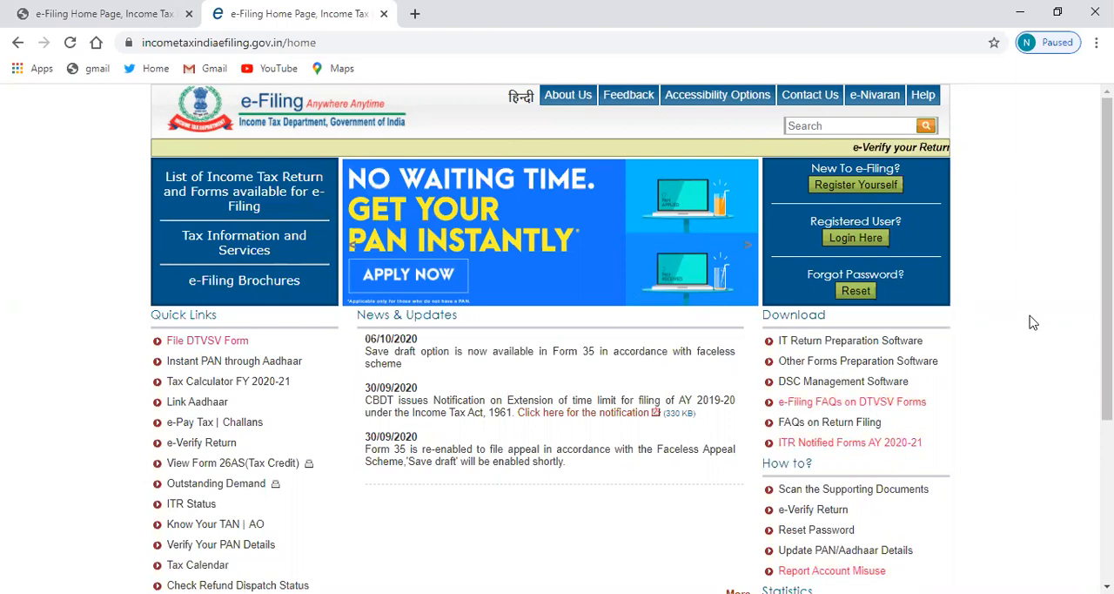
Open the full e-Filing statistics and examine the state-wise filing count for September 2020
scroll(434, 84, down, 2)
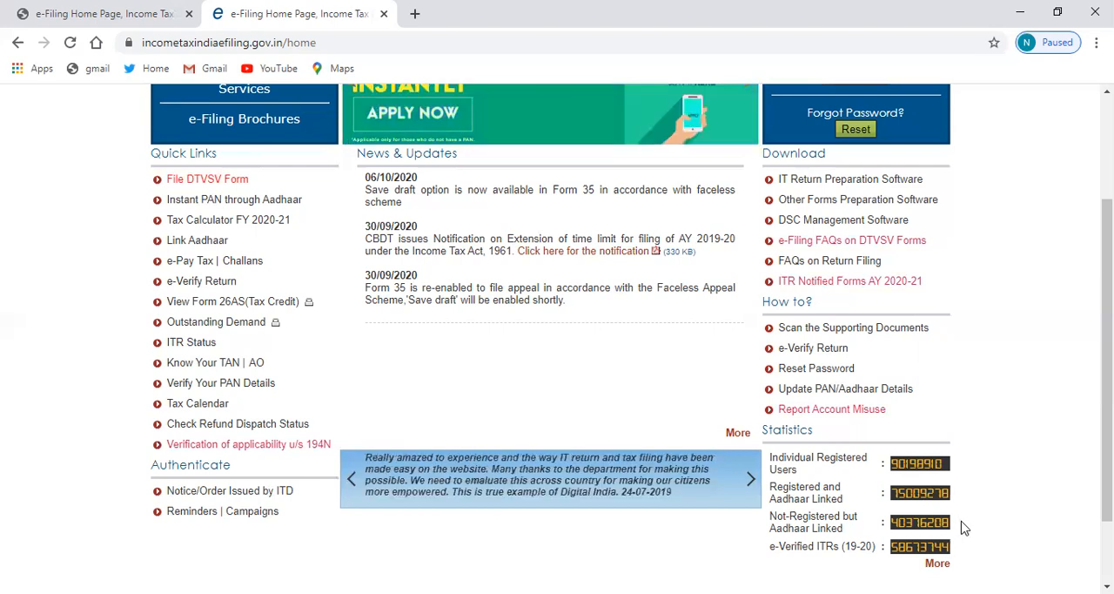
click(932, 566)
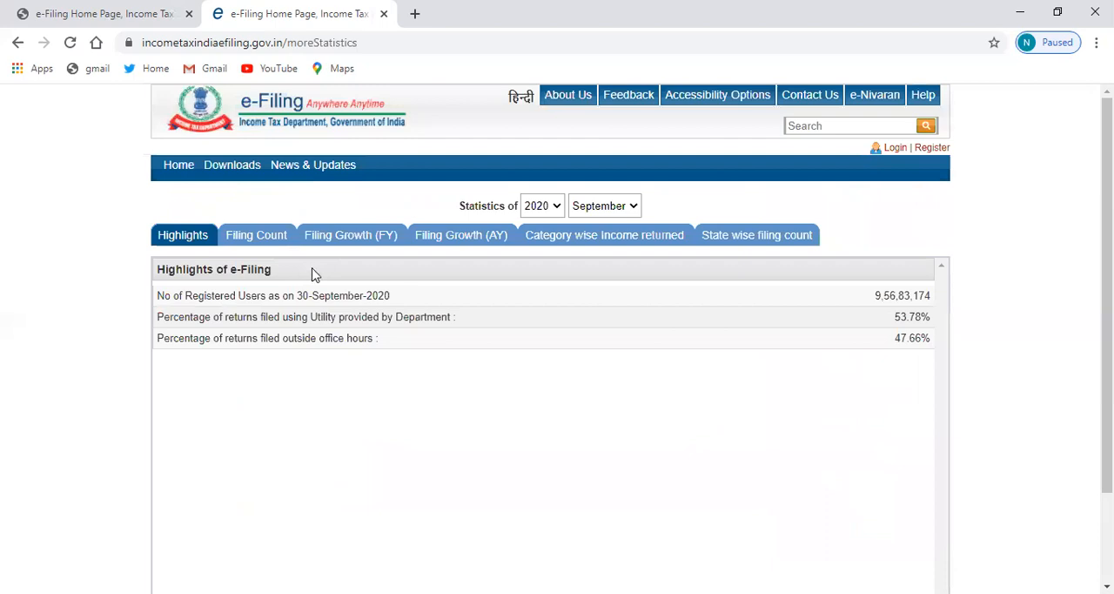
click(777, 239)
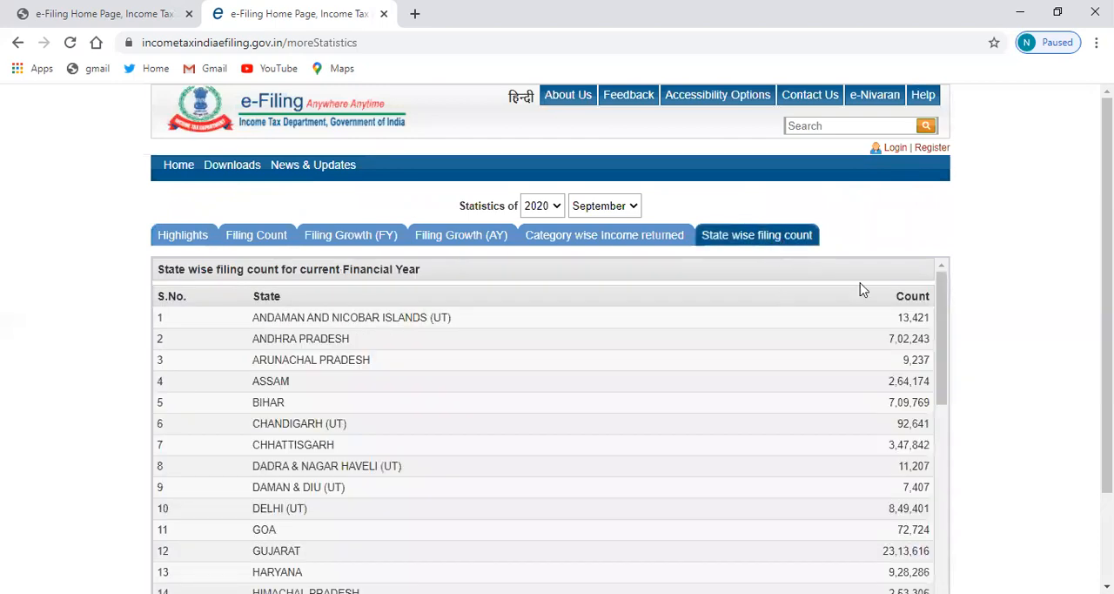
scroll(557, 348, down, 1)
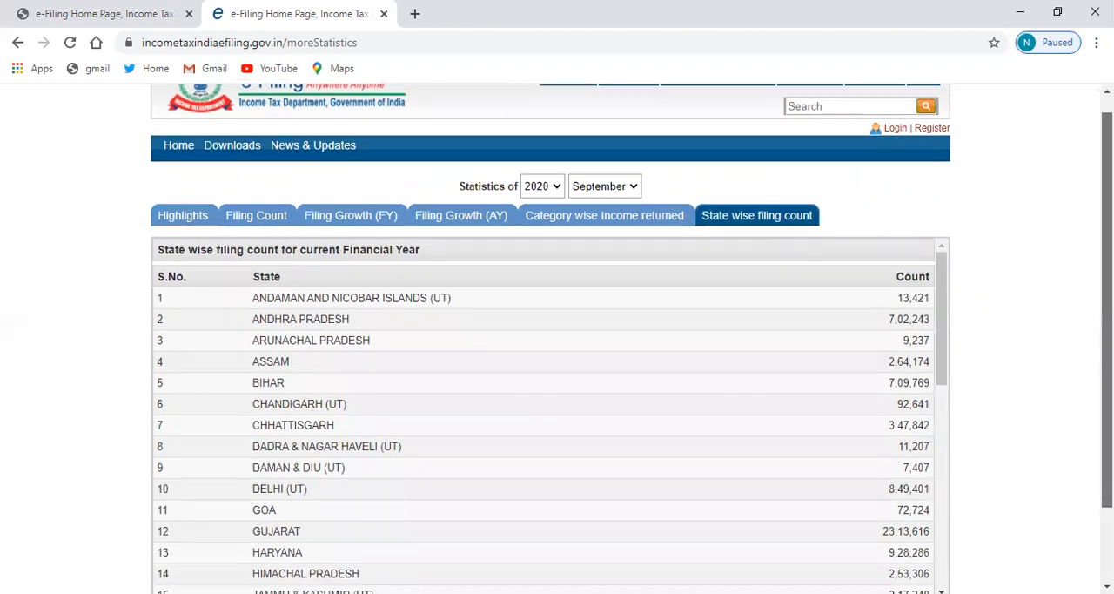
scroll(557, 348, down, 1)
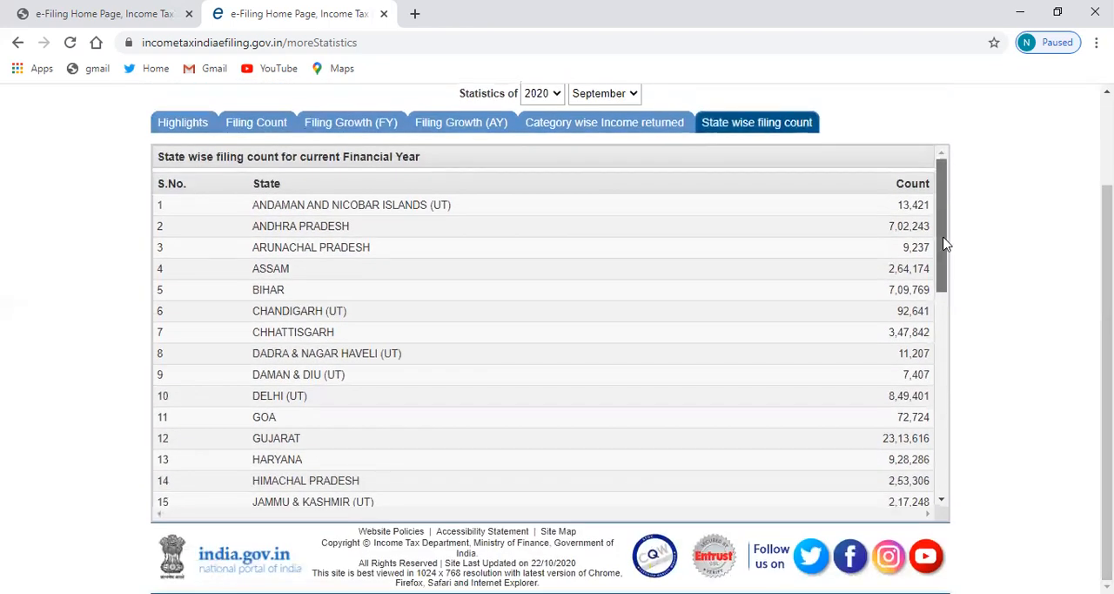
scroll(947, 286, down, 1)
scroll(949, 296, down, 3)
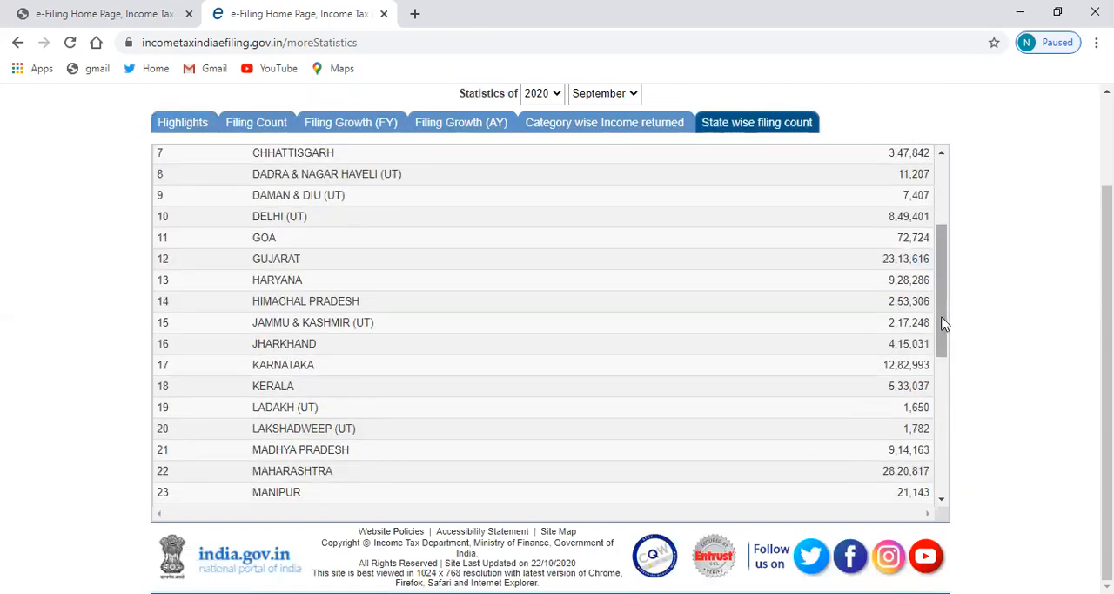
right_click(946, 235)
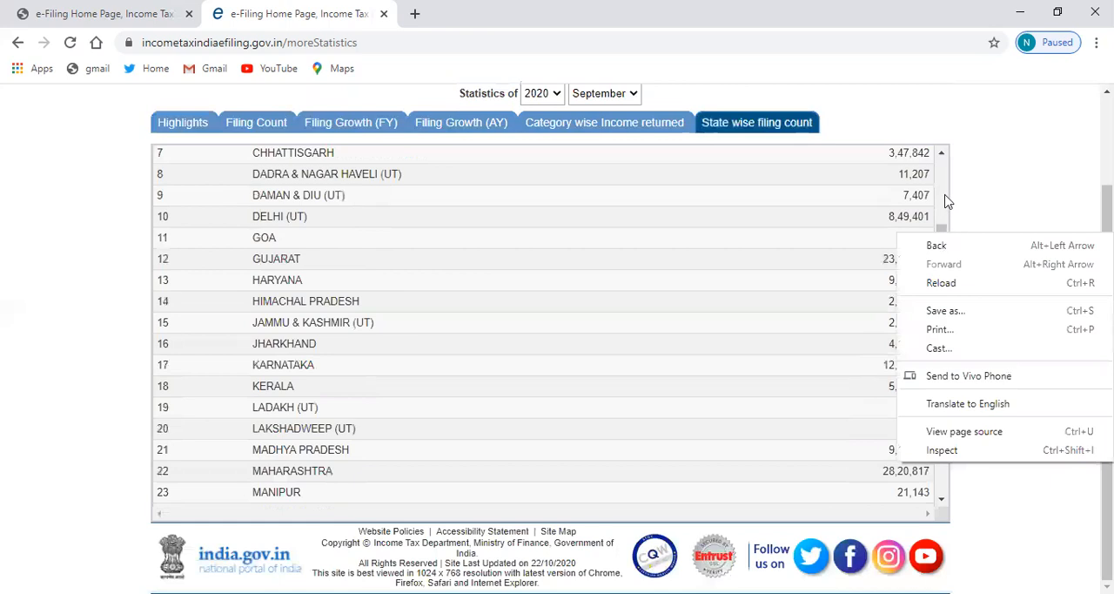
click(947, 202)
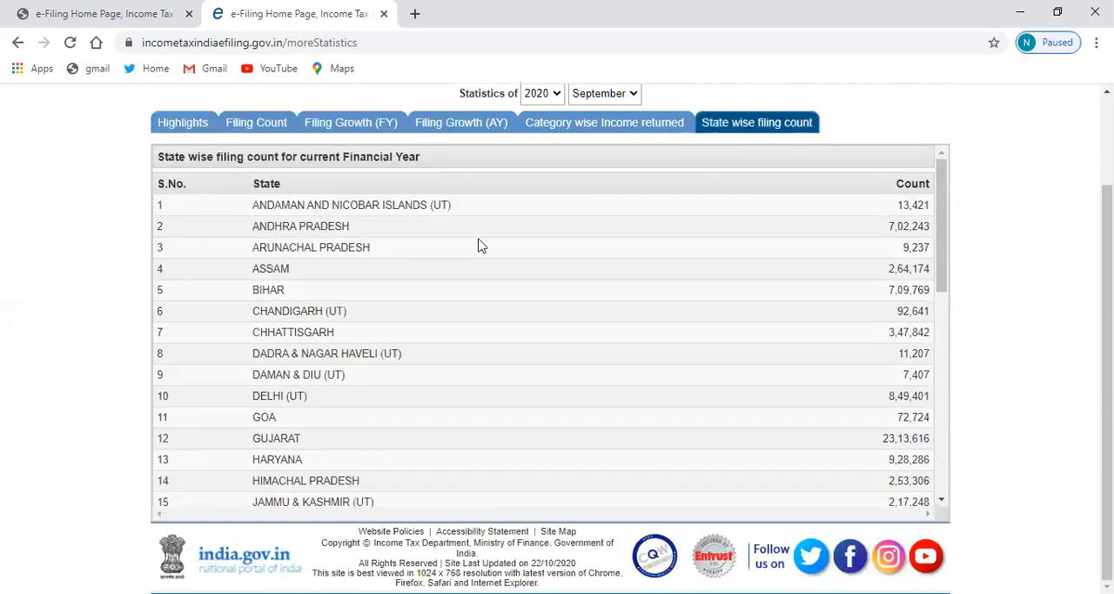
drag(207, 209, 371, 248)
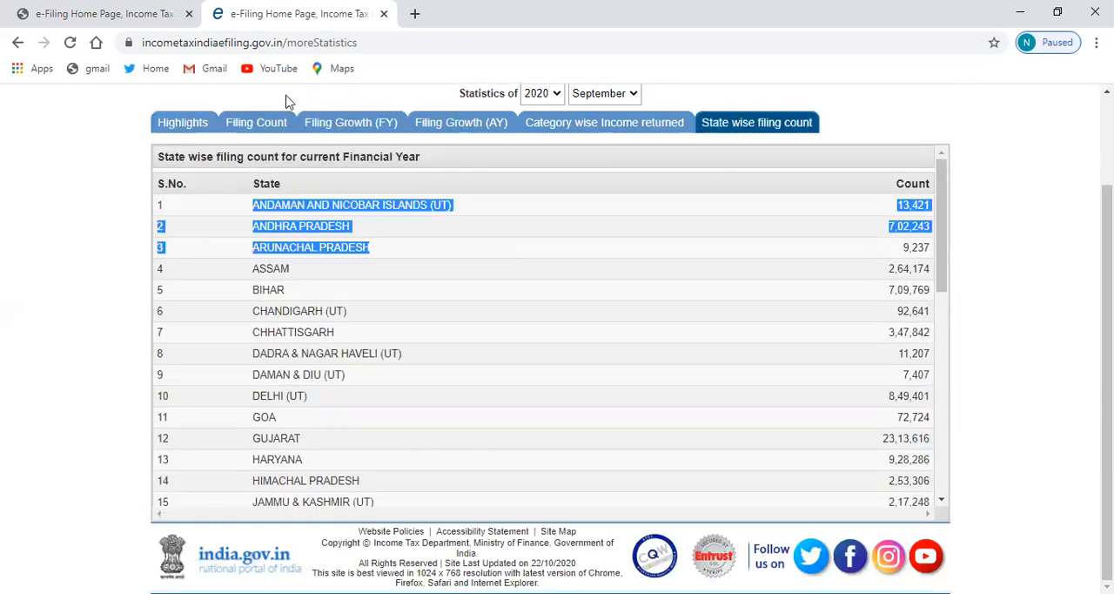
Return to the e-Filing homepage and open the IT Return Preparation Software downloads, dismissing the notices shown on the way
click(18, 43)
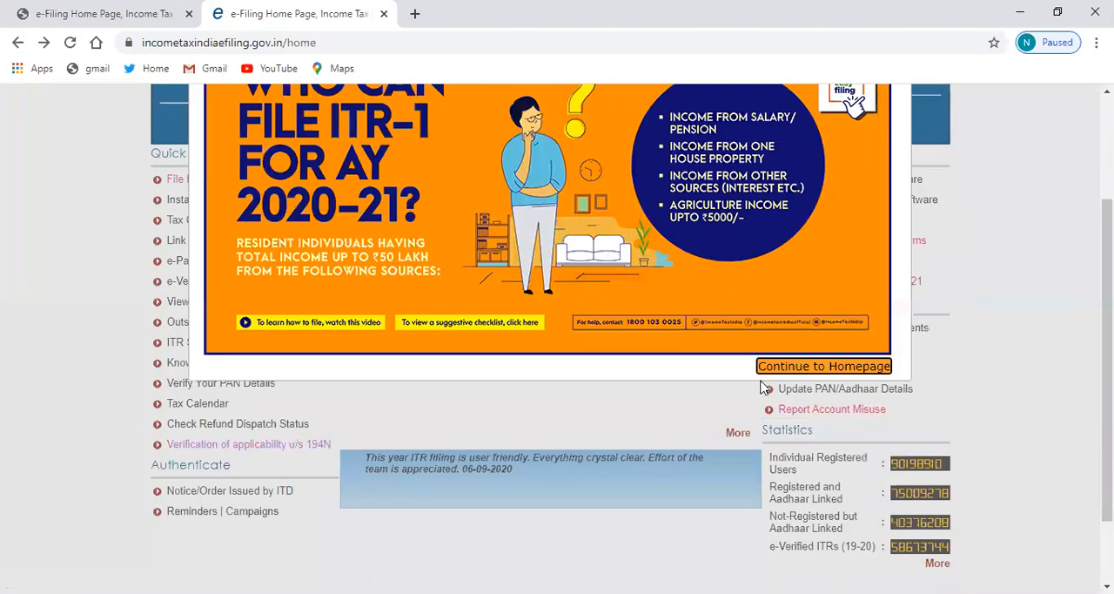
click(819, 372)
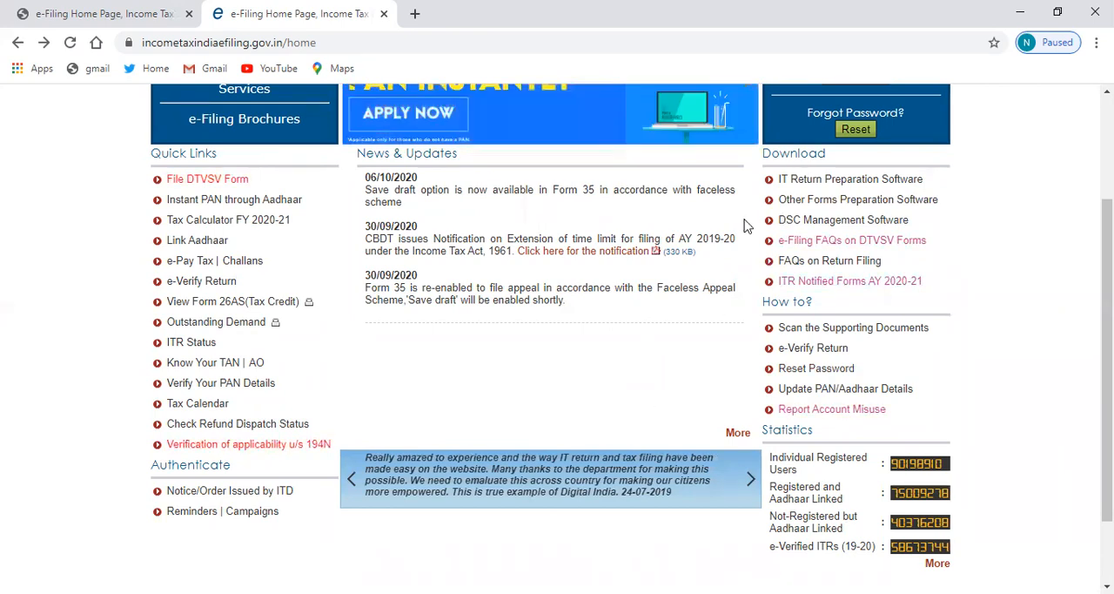
scroll(631, 340, up, 2)
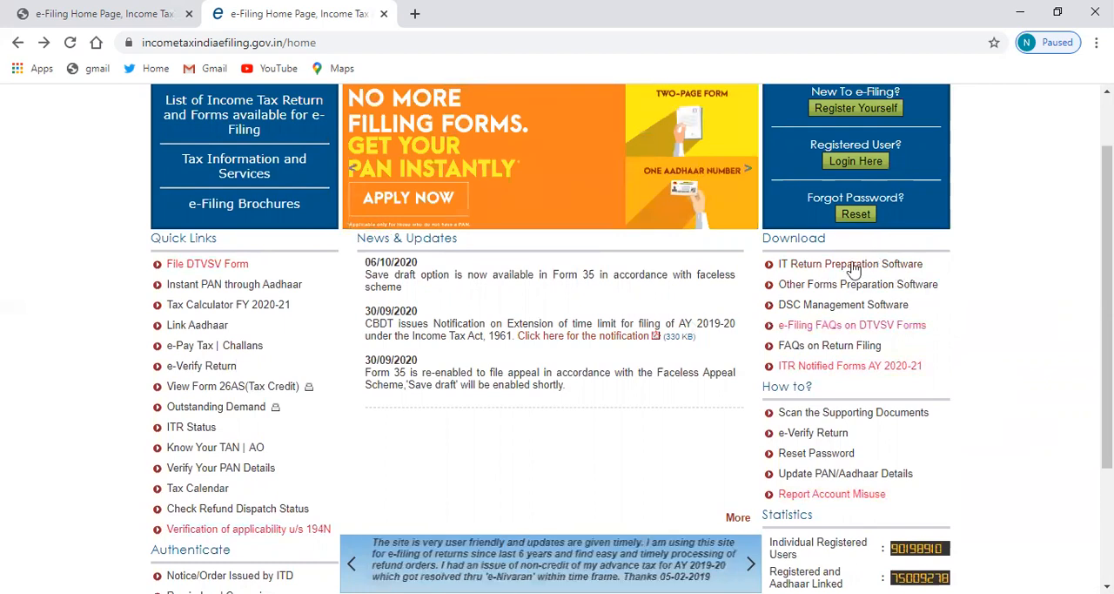
click(825, 266)
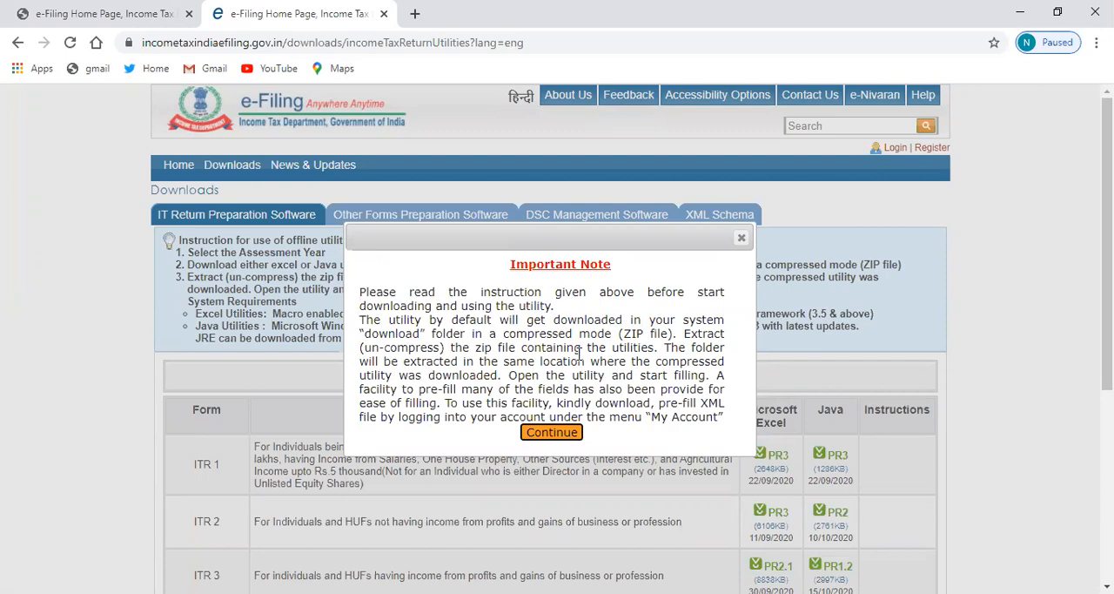
click(551, 433)
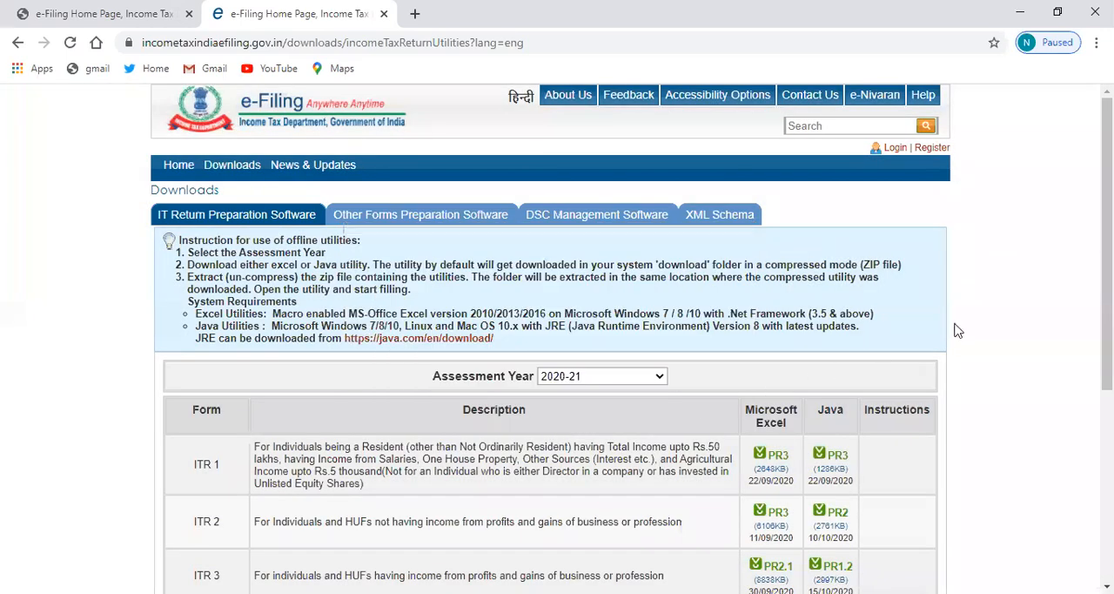
Choose assessment year 2020-21 and download the Microsoft Excel utility for ITR 1
scroll(655, 187, down, 3)
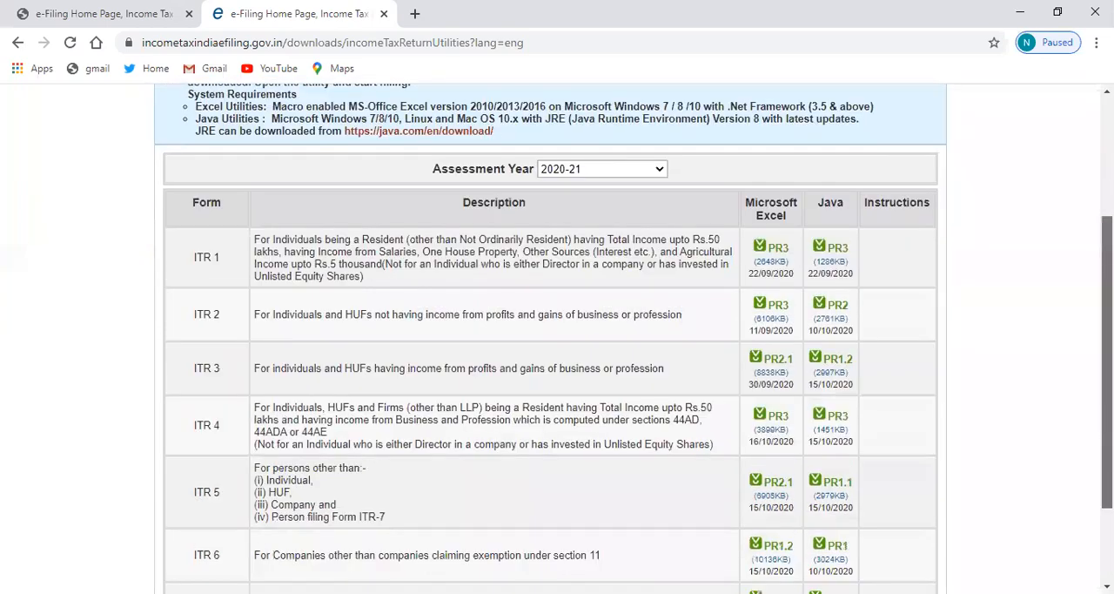
click(661, 162)
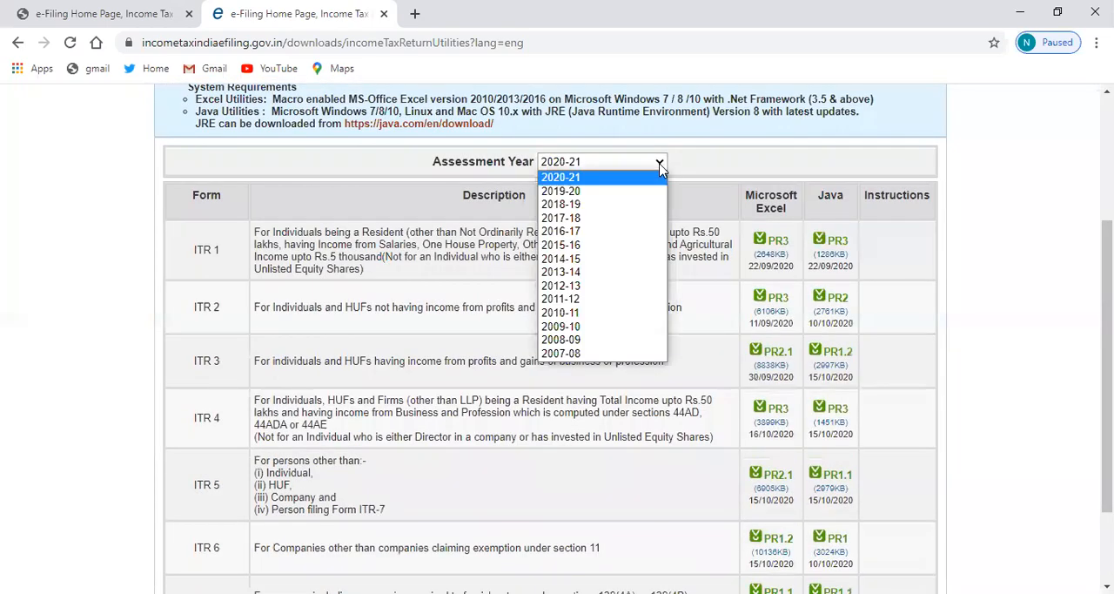
click(622, 181)
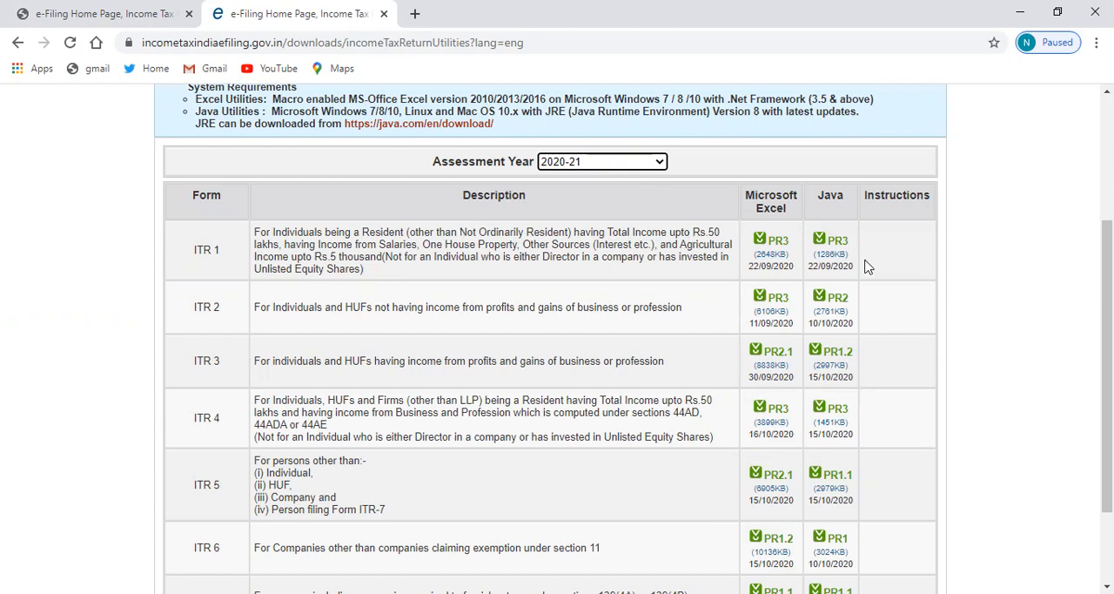
scroll(1056, 367, down, 2)
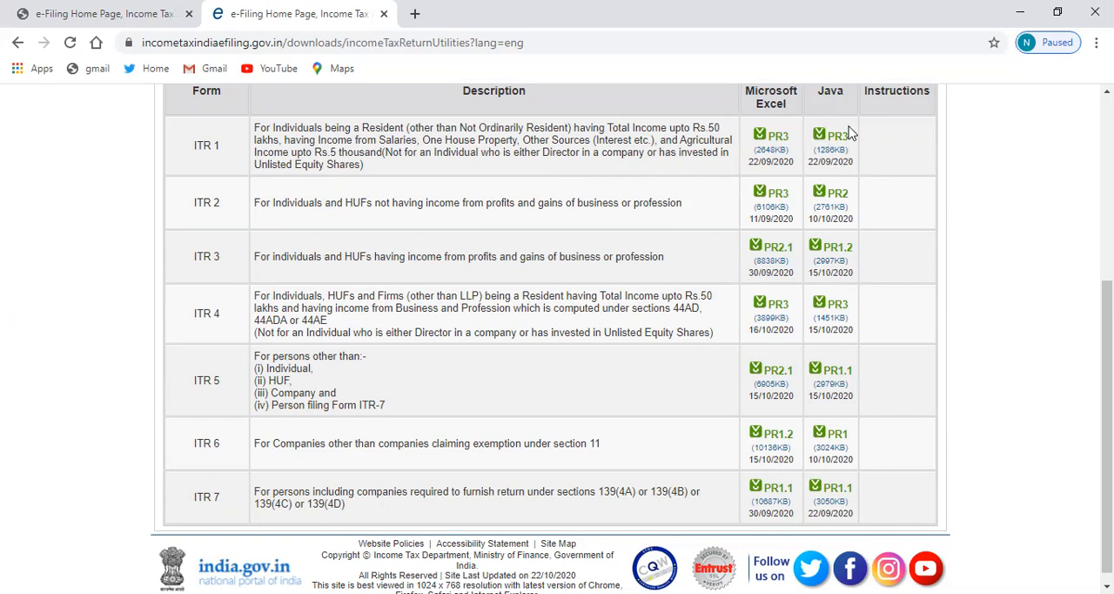
click(775, 150)
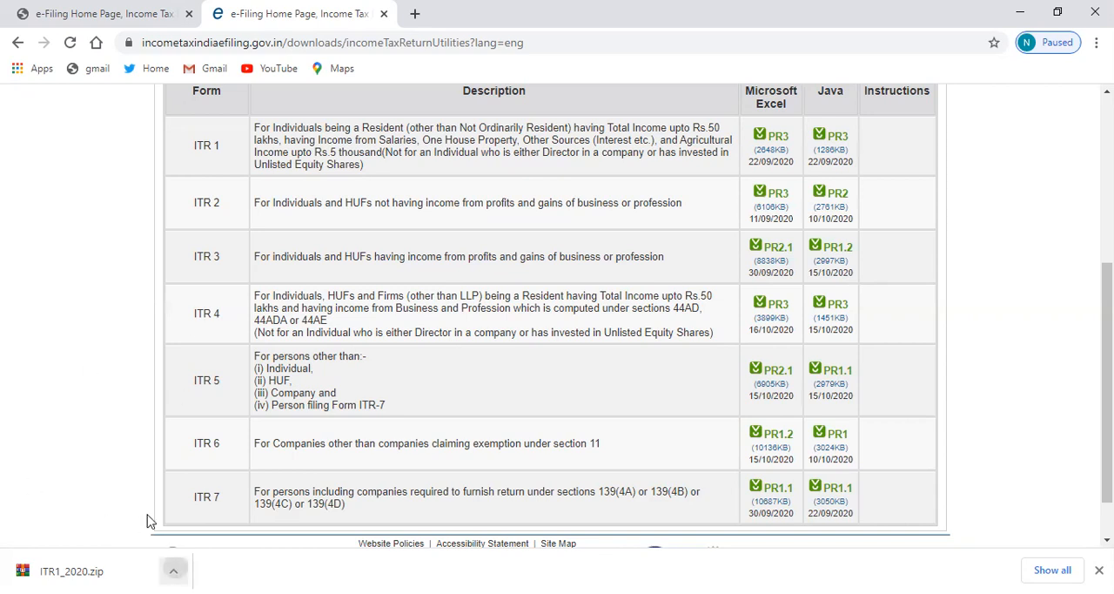
Locate the downloaded ITR1_2020.zip and open the extracted ITR1_2020_PR3 workbook with Excel
click(174, 570)
click(220, 517)
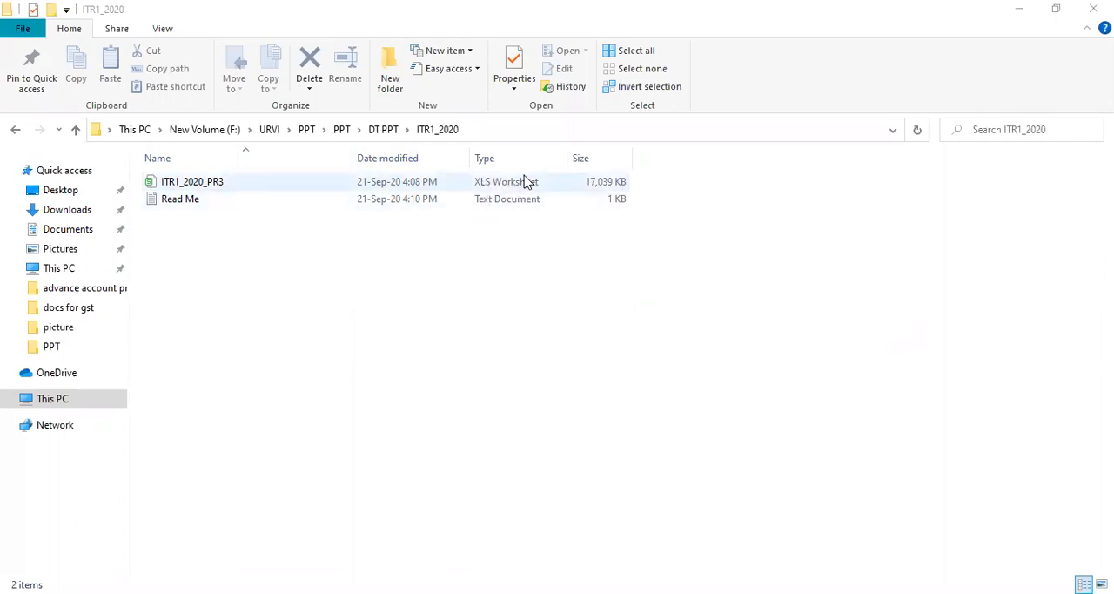
double_click(268, 182)
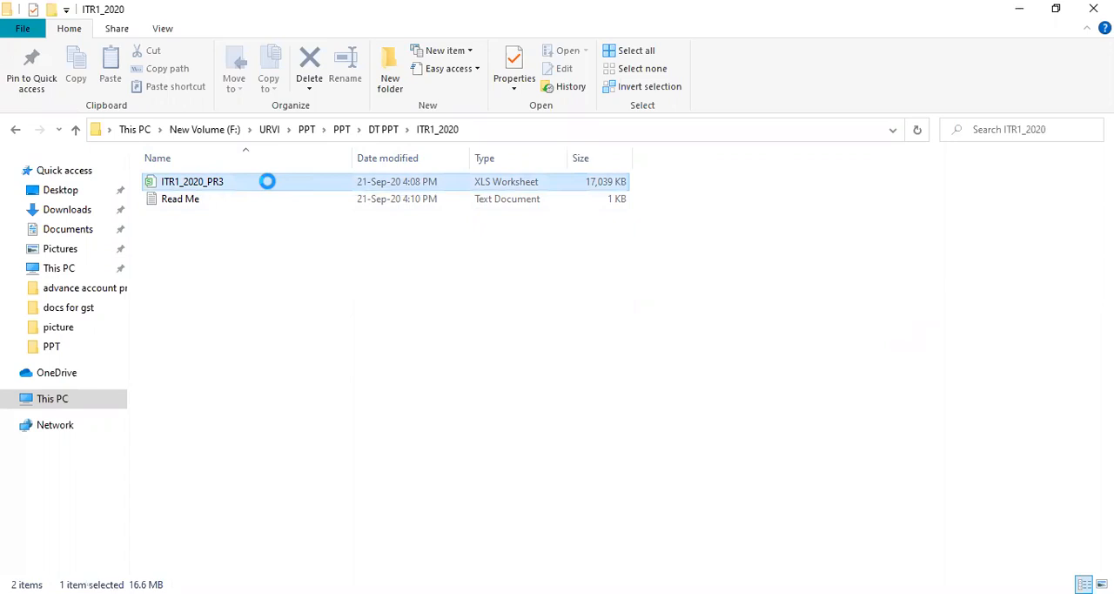
right_click(273, 181)
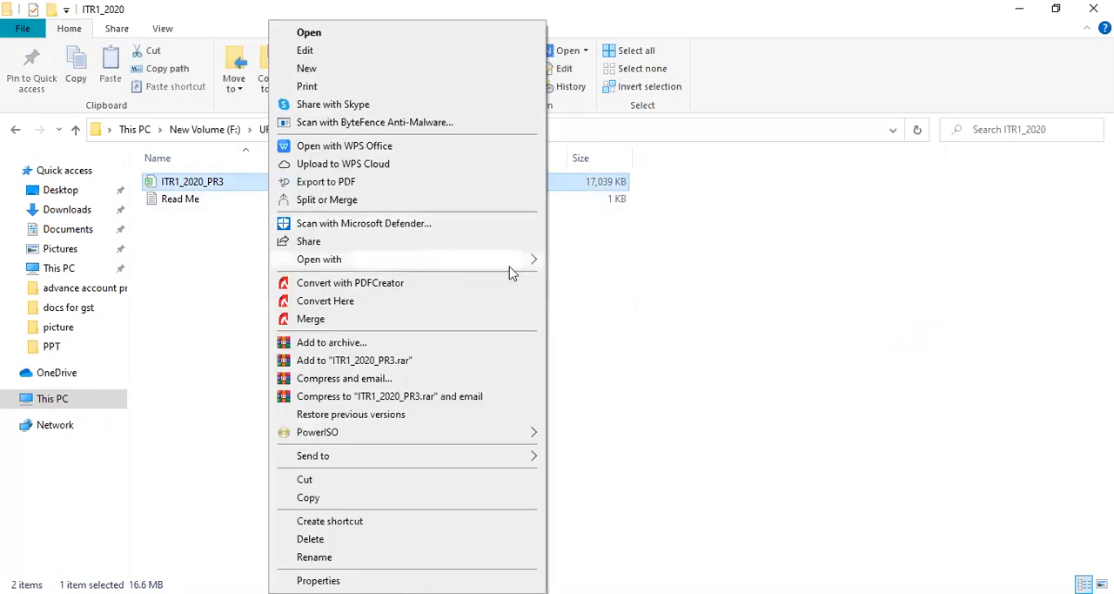
mouse_move(532, 262)
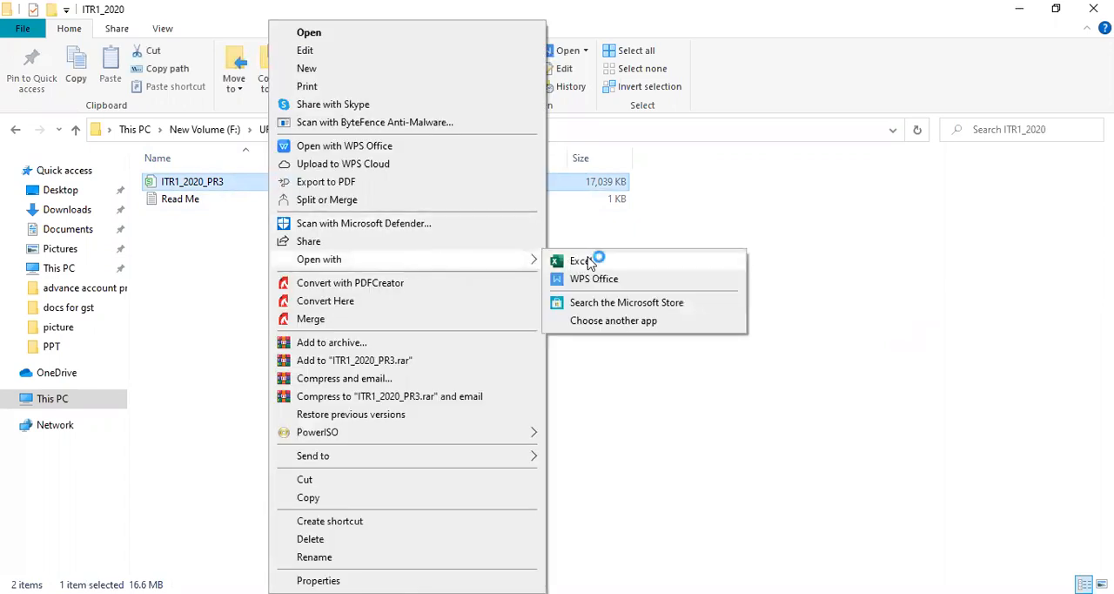
click(589, 262)
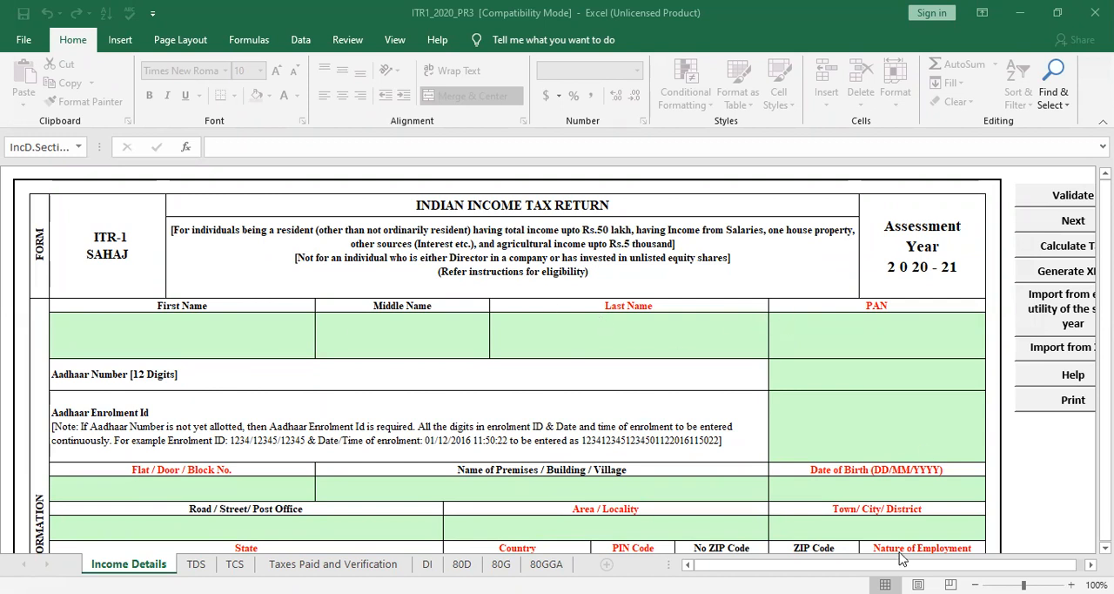
click(269, 323)
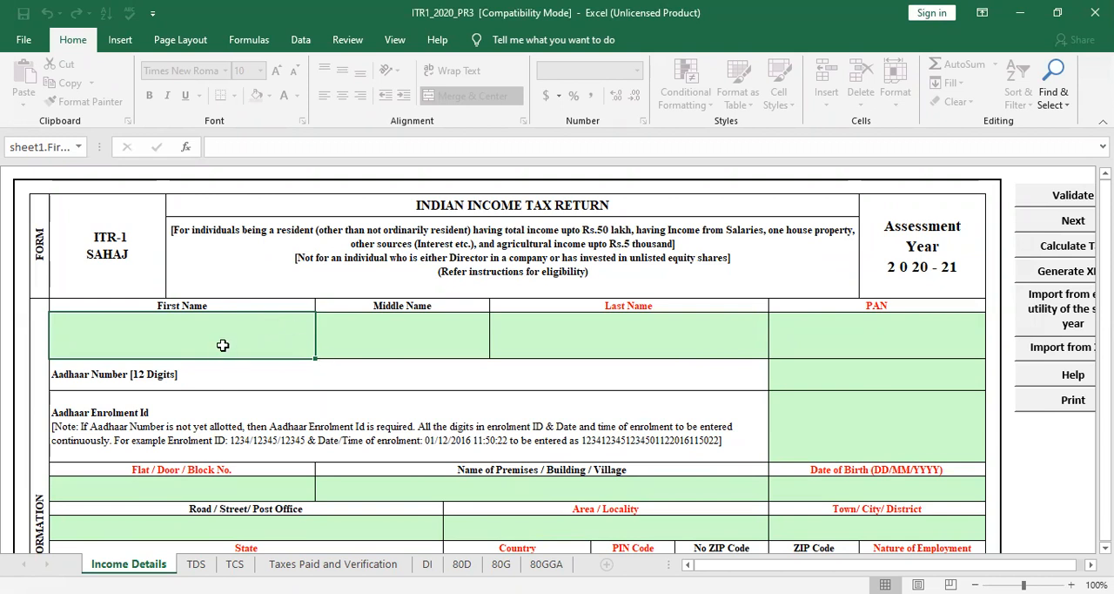
click(250, 338)
click(229, 317)
click(560, 320)
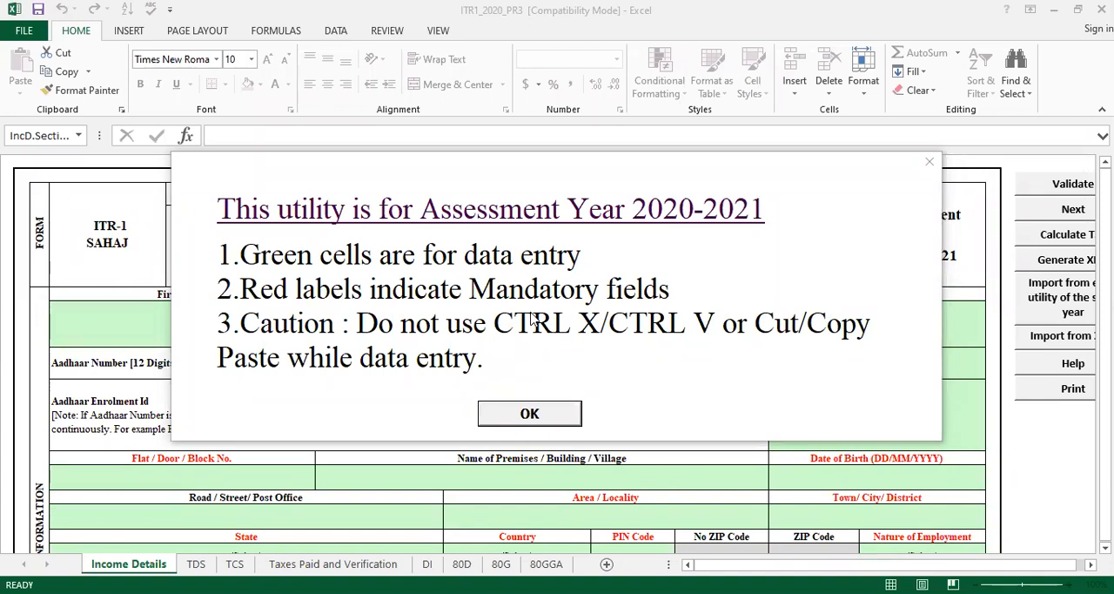
Accept the Assessment Year 2020-2021 utility notice and enter the taxpayer's first, middle and last names on the Income Details sheet
click(529, 415)
click(216, 286)
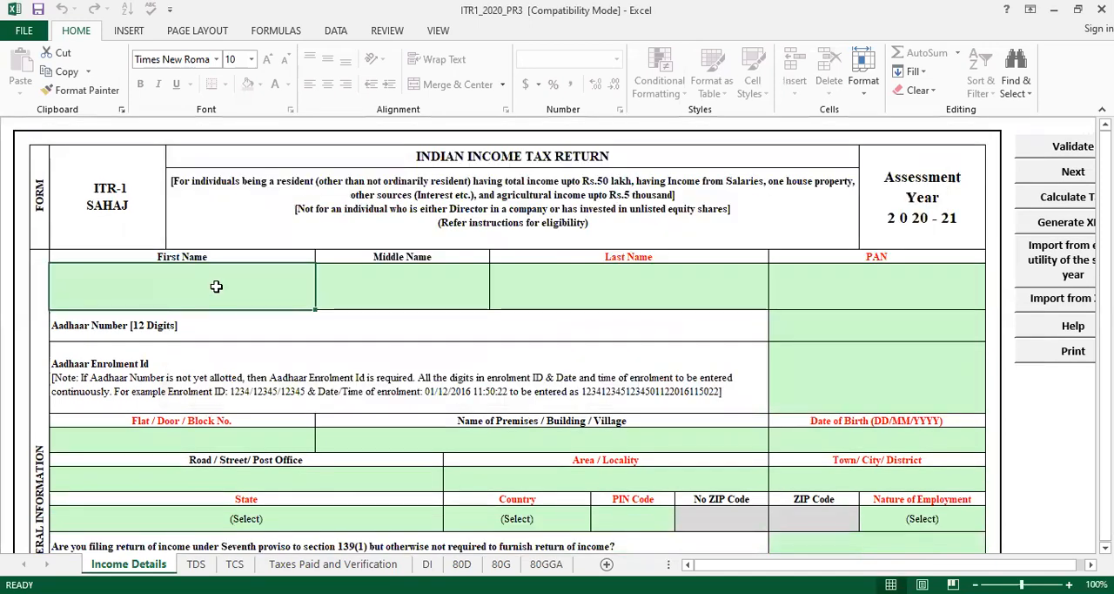
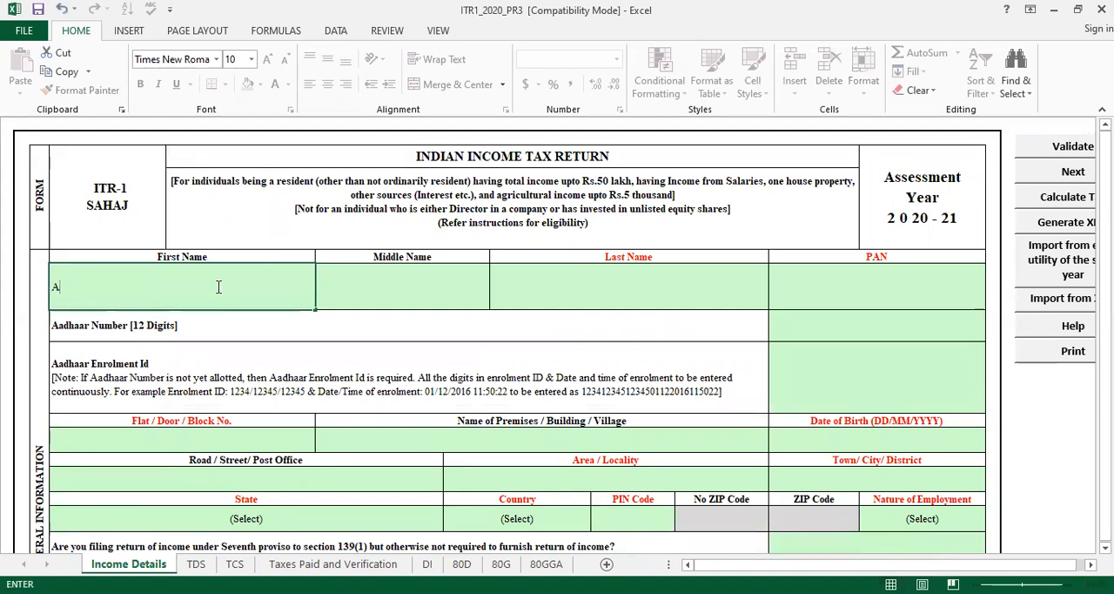
key(Tab)
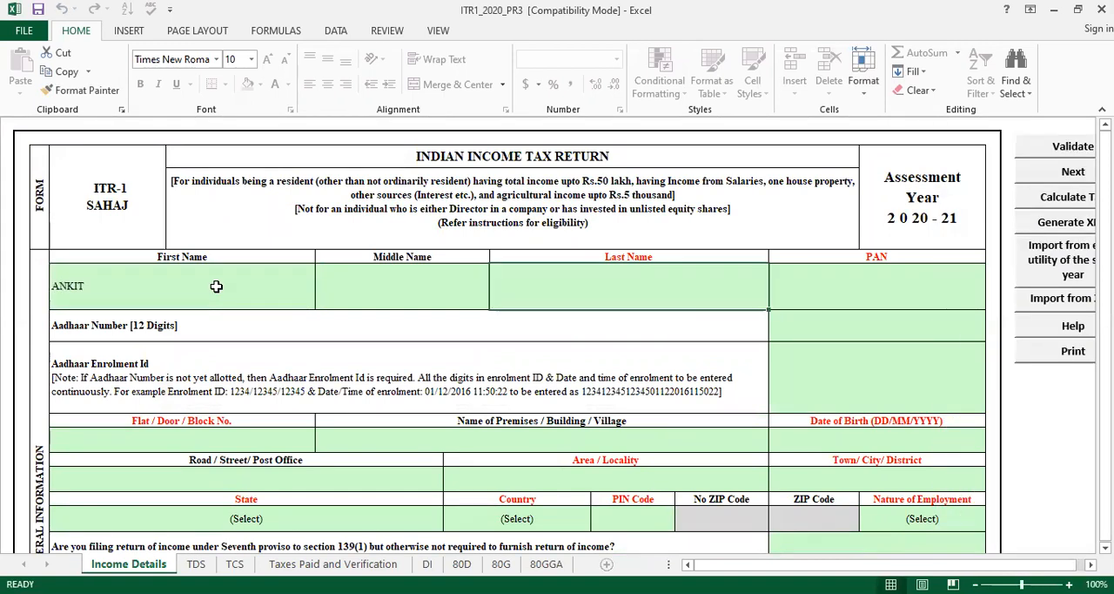
click(354, 264)
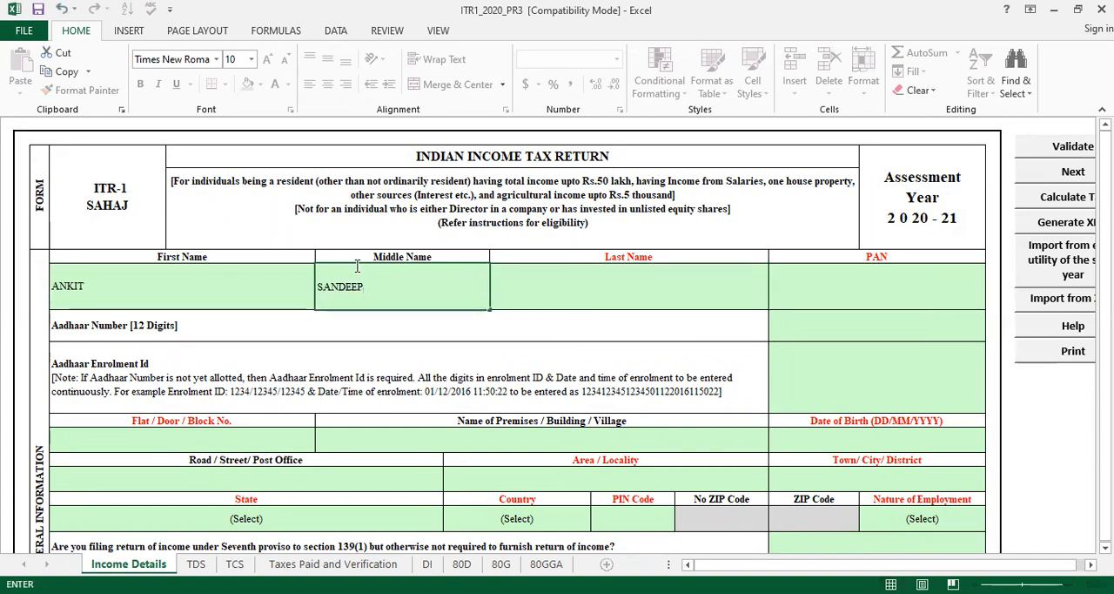
click(552, 287)
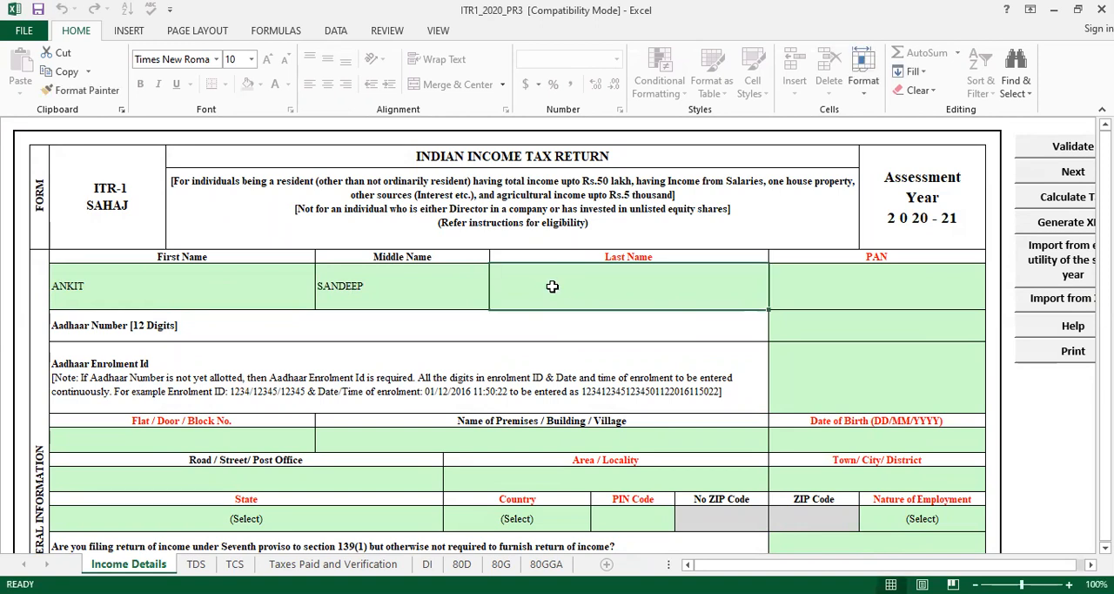
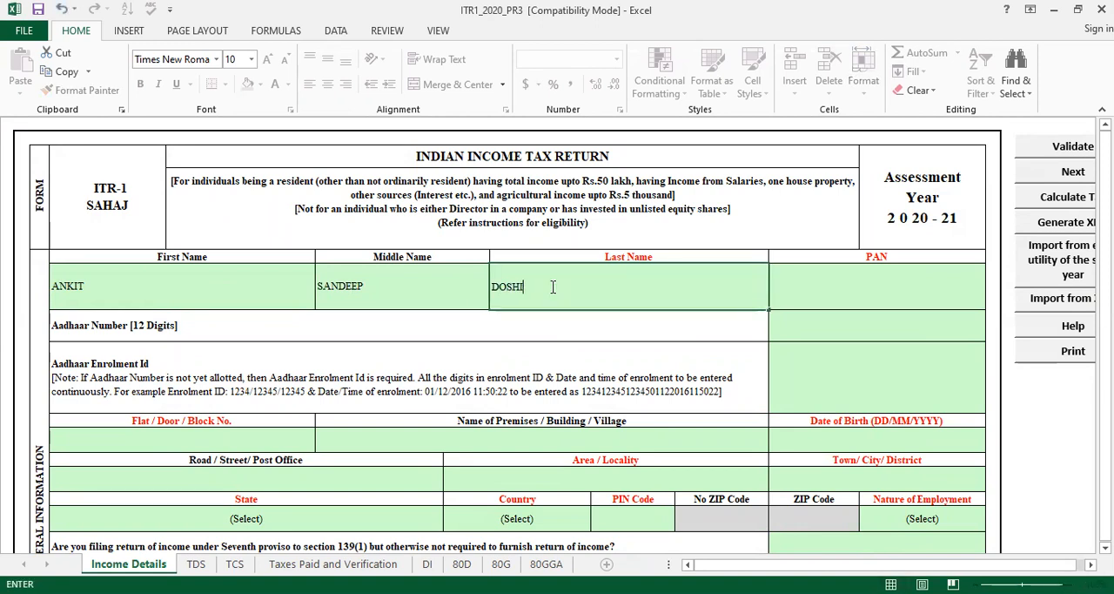
Try to enter the taxpayer's PAN on the Income Details sheet and dismiss the resulting alert
click(835, 290)
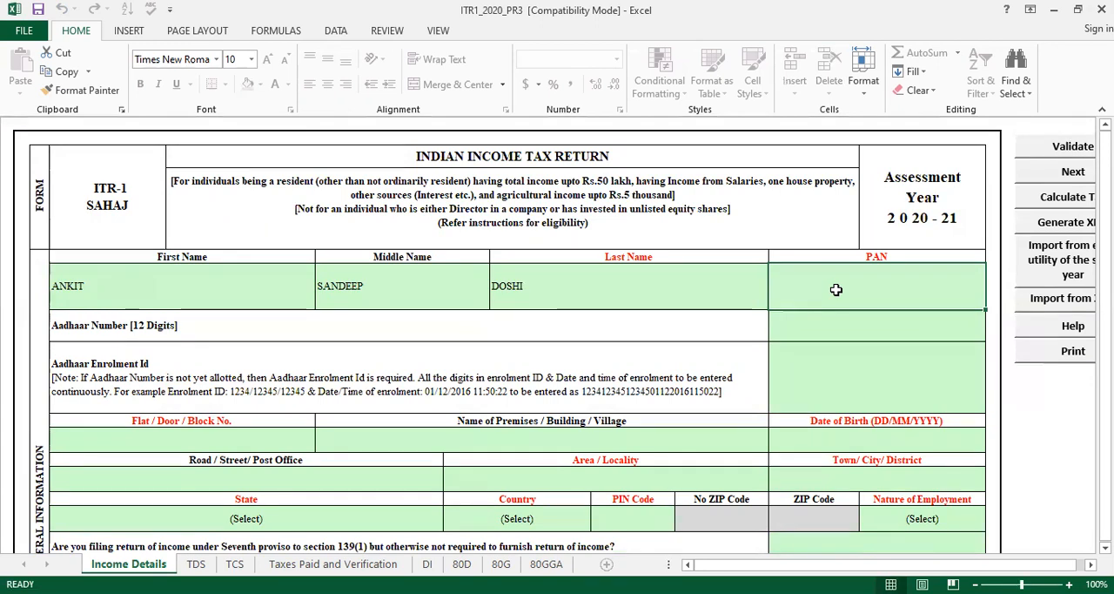
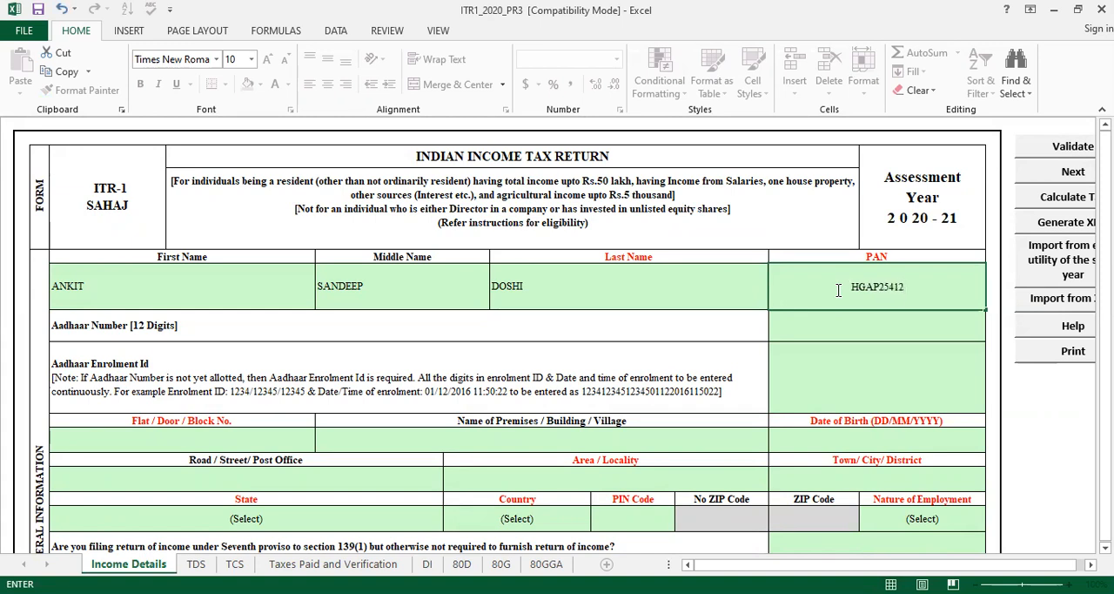
click(862, 333)
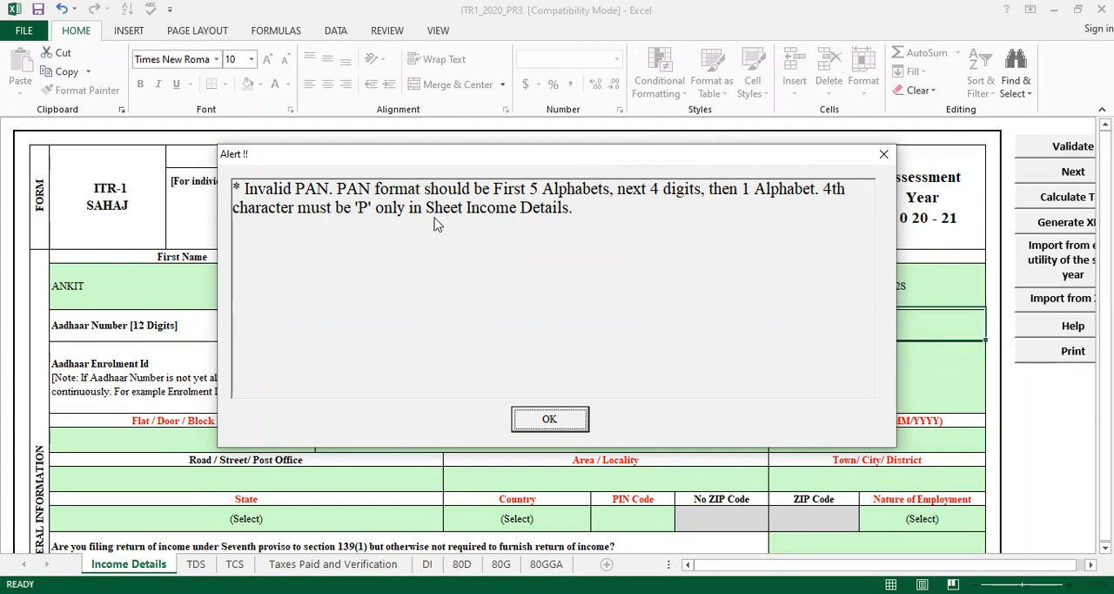
click(550, 420)
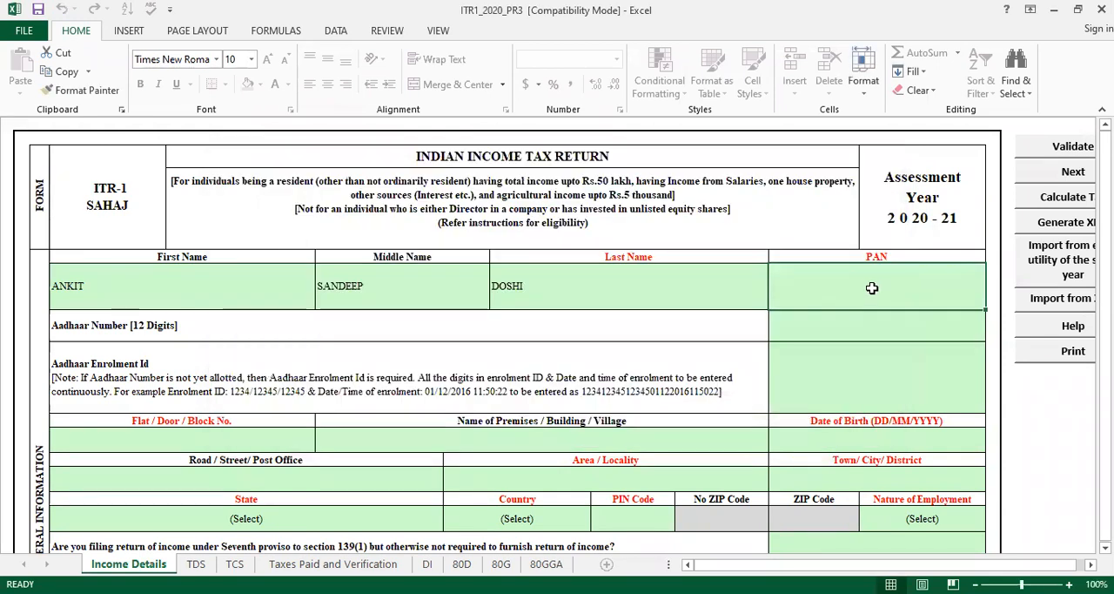
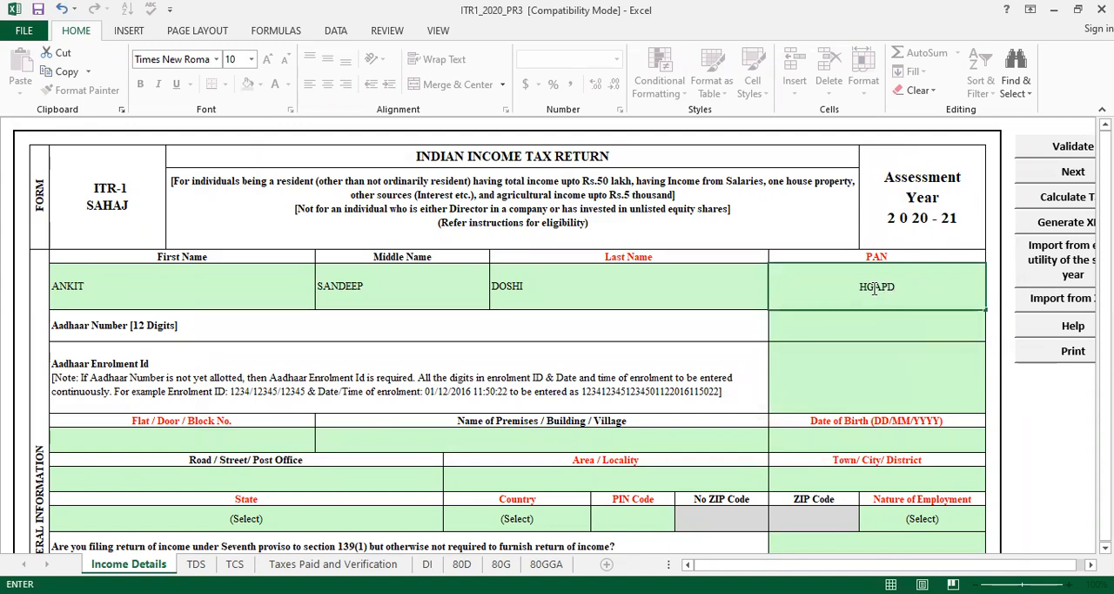
Enter the taxpayer's PAN in the required format and the 12-digit Aadhaar number, leaving the Aadhaar Enrolment Id blank
click(898, 327)
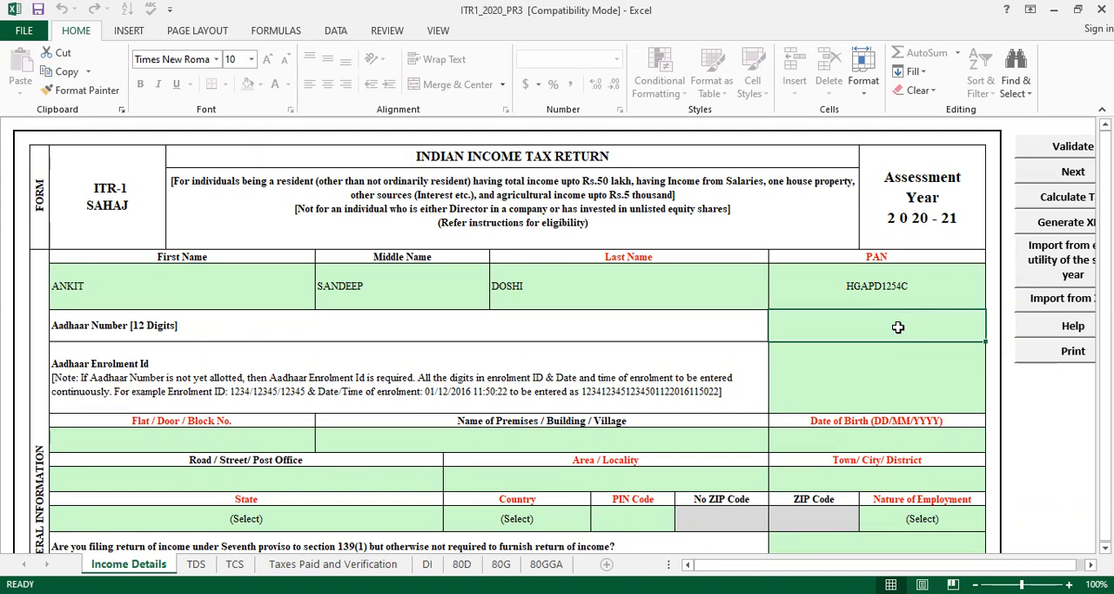
click(882, 367)
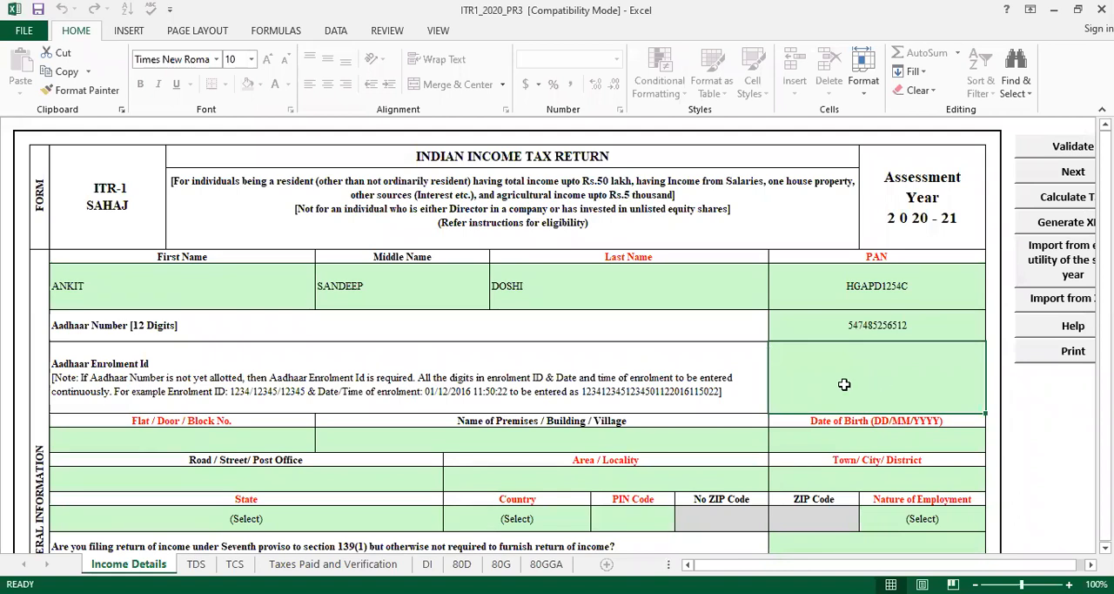
Fill in the taxpayer's Flat / Door / Block No. in the address section
click(220, 449)
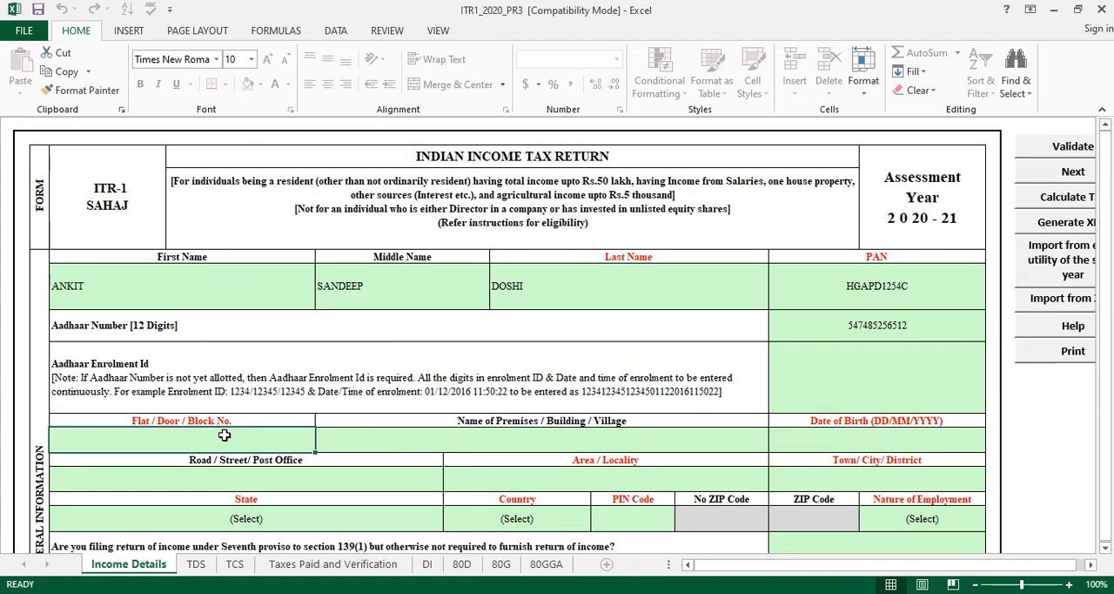
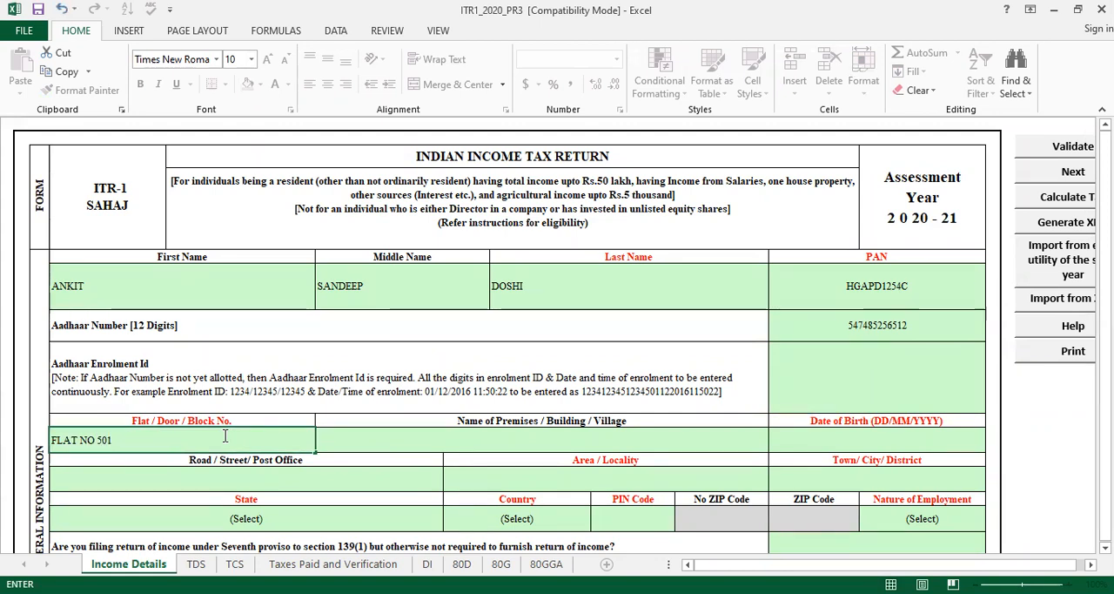
key(Tab)
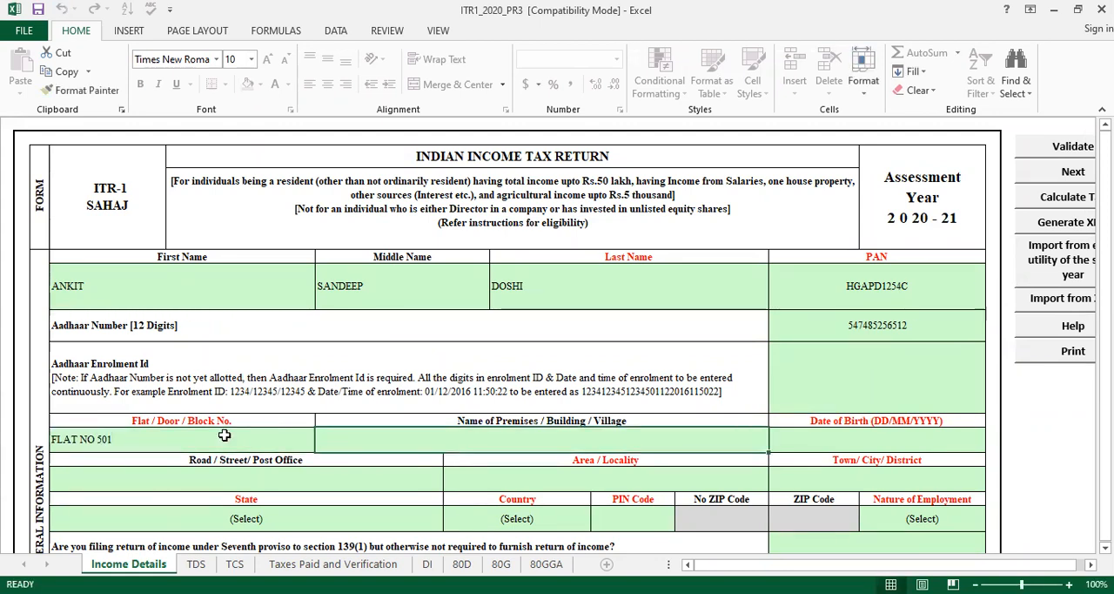
Enter the name of the taxpayer's premises or building and the date of birth in DD/MM/YYYY format
text(HA)
key(BackSpace)
key(BackSpace)
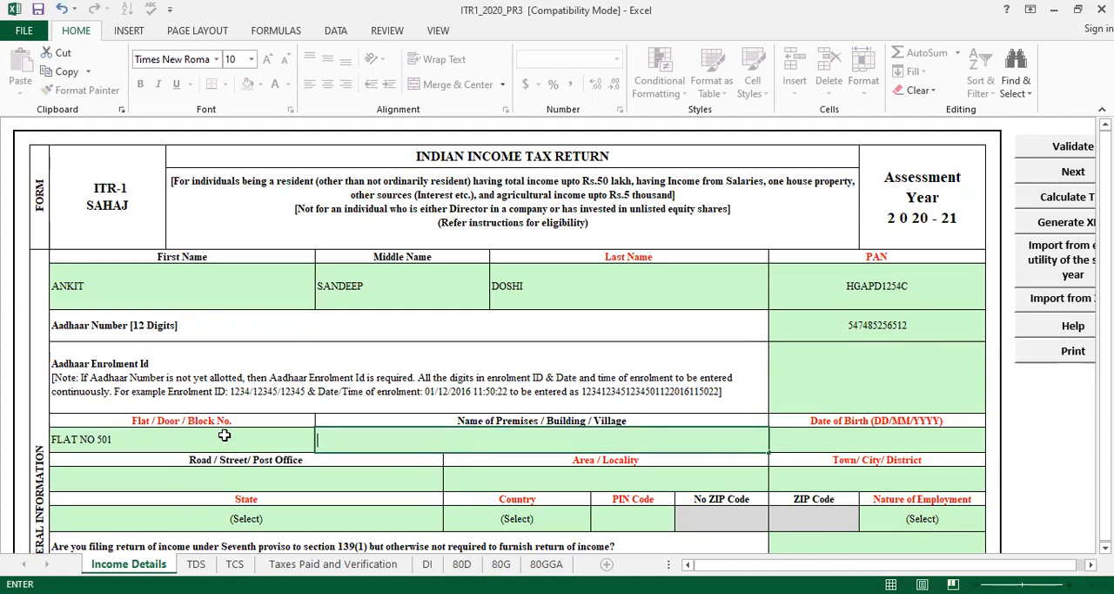
key(Tab)
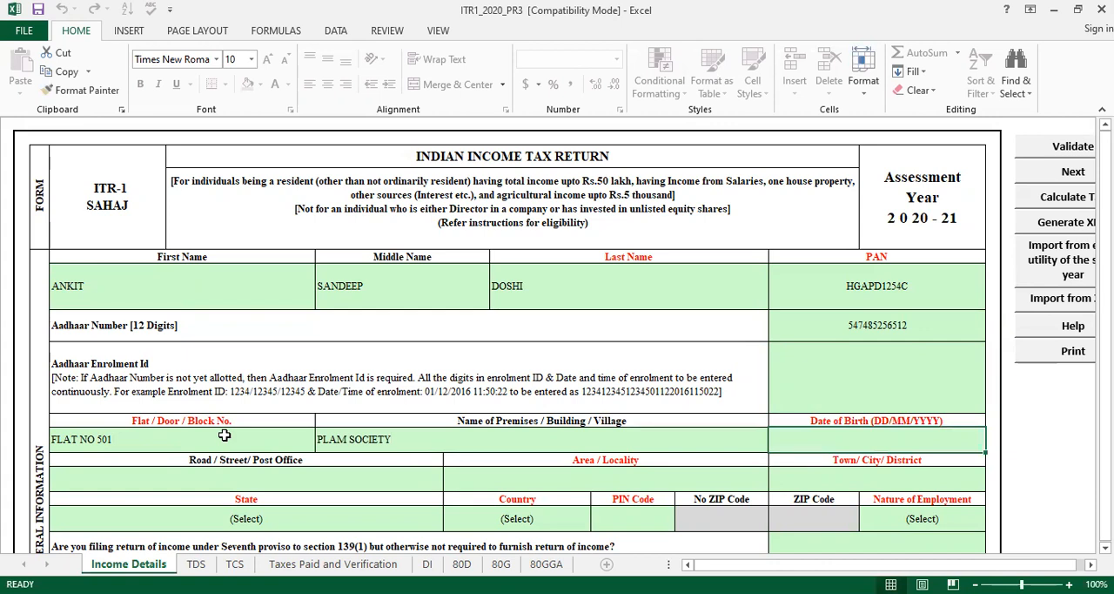
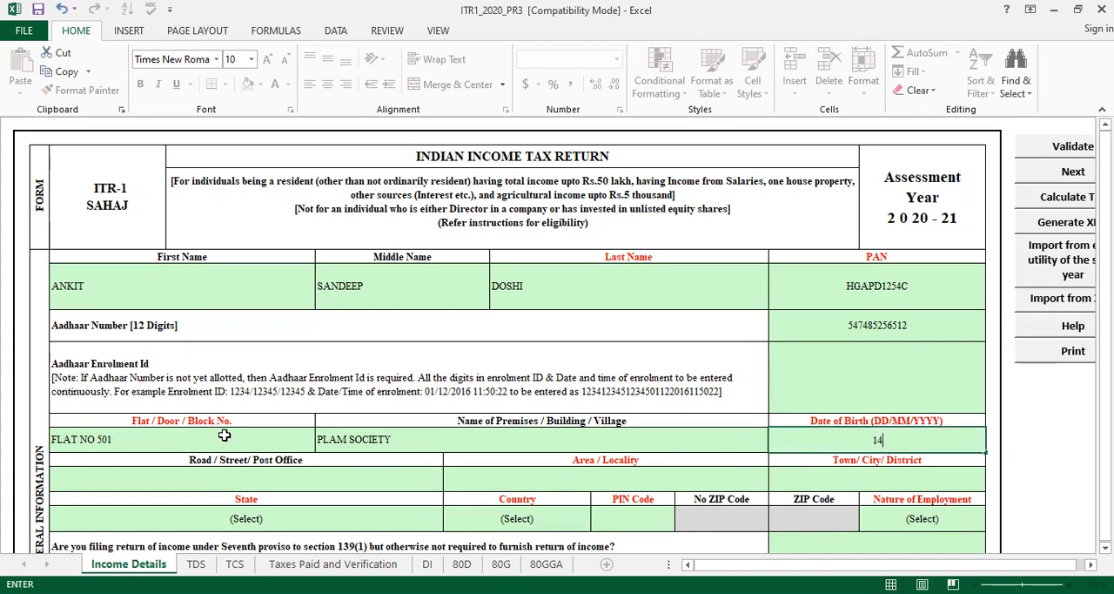
Fill in the taxpayer's road or street, area or locality, and town or city
click(270, 484)
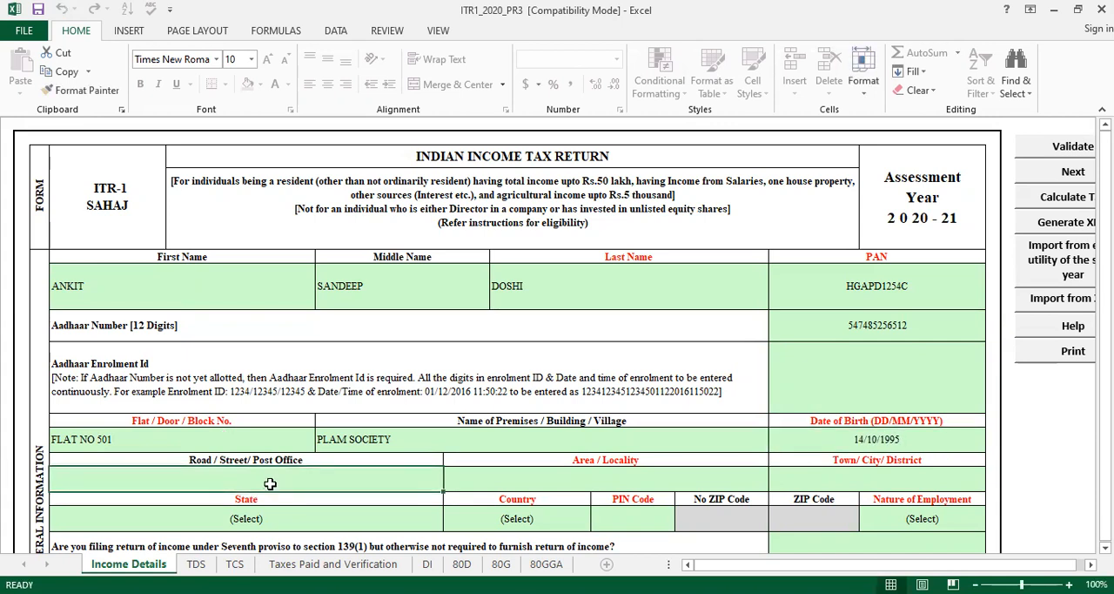
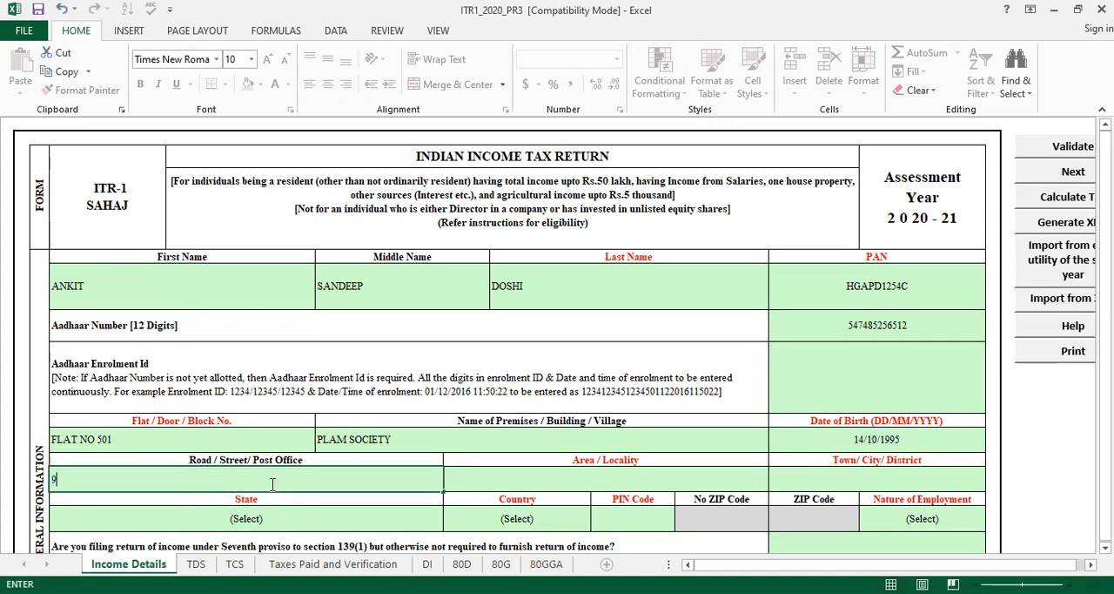
key(Tab)
text(MUMBAI)
key(Tab)
text(MUMBAI)
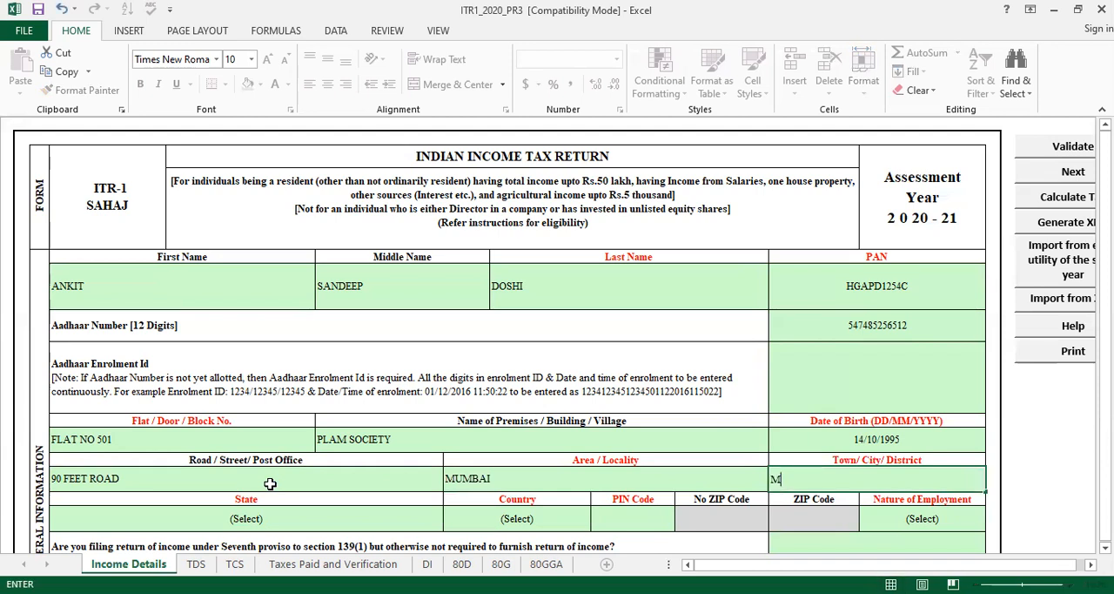
key(Return)
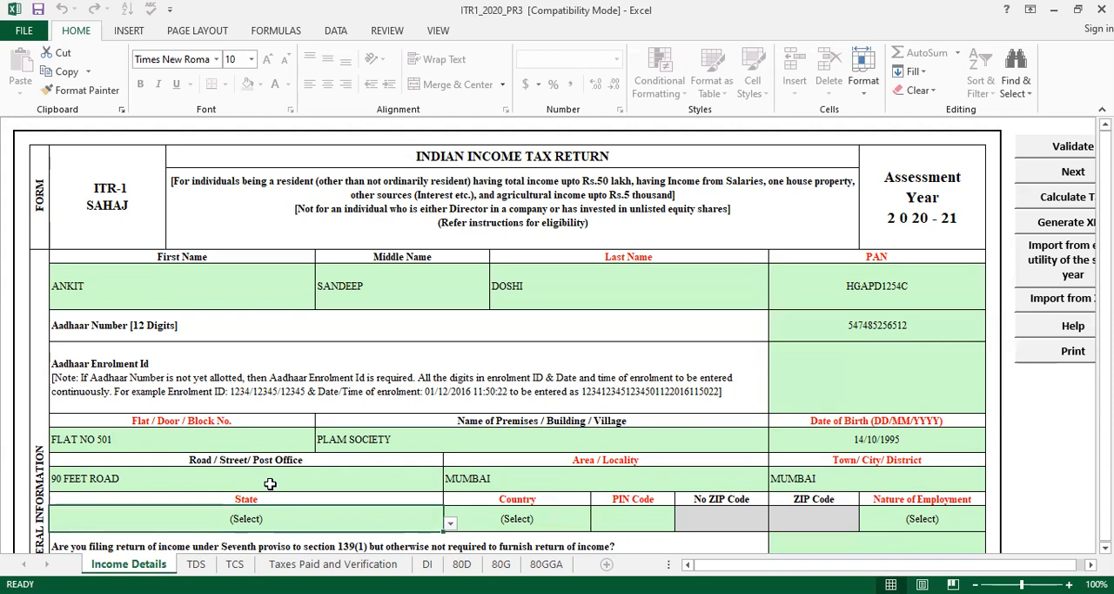
Set the state to 19-MAHARASHTRA and enter the postal PIN code of the taxpayer's address
key(alt+Down)
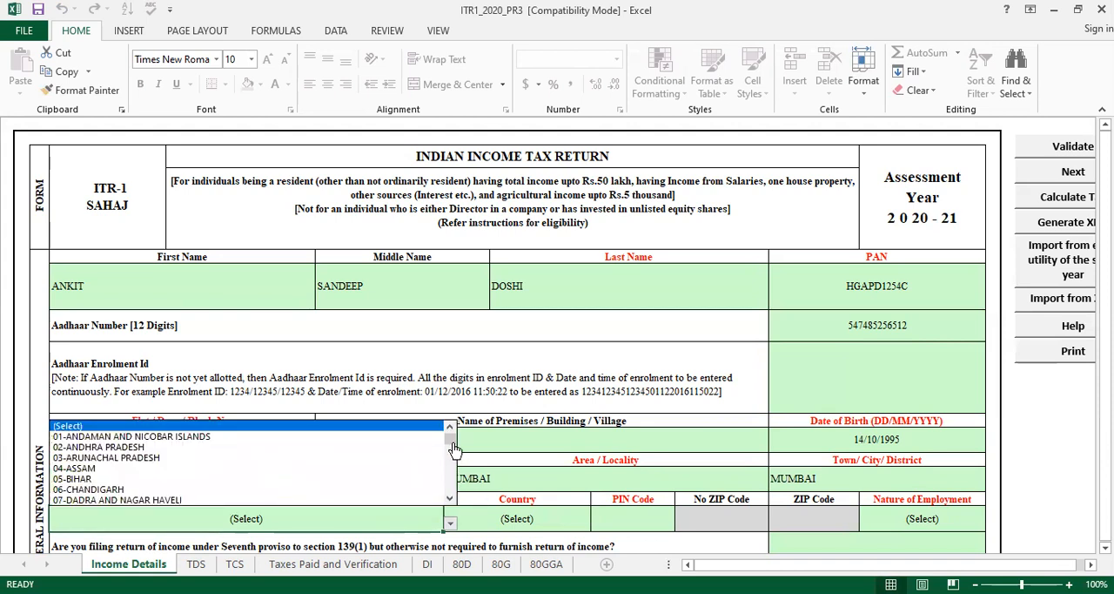
drag(451, 442, 455, 469)
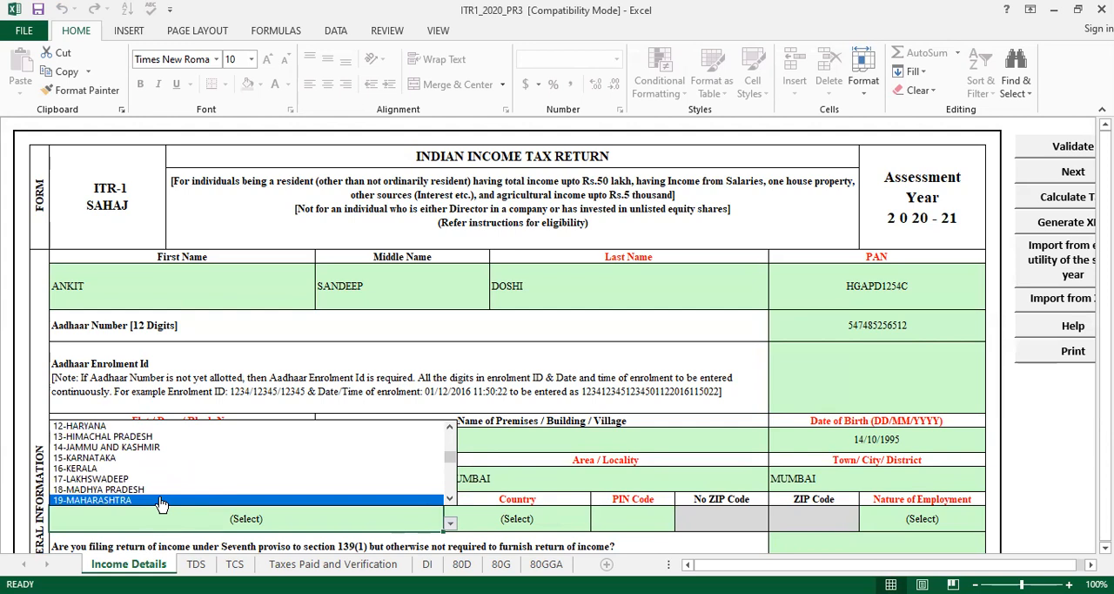
click(161, 501)
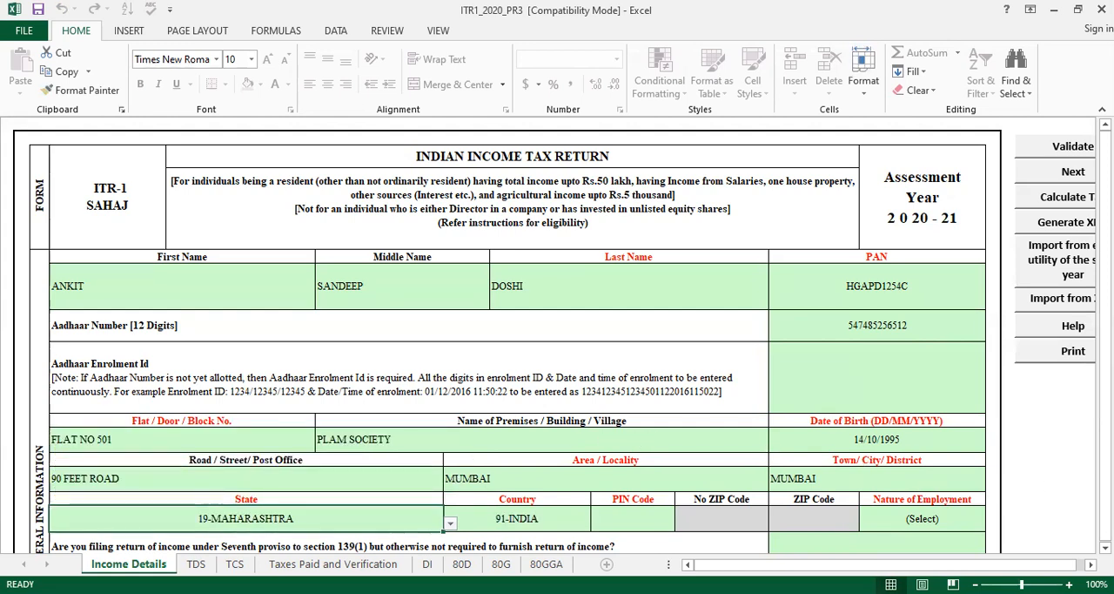
scroll(844, 487, down, 1)
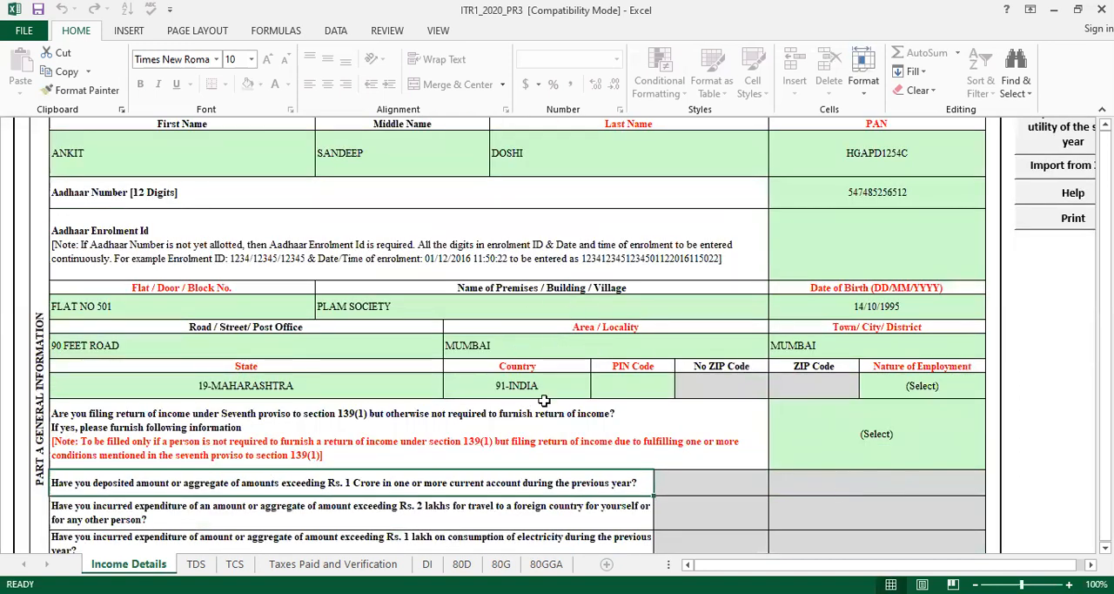
click(639, 373)
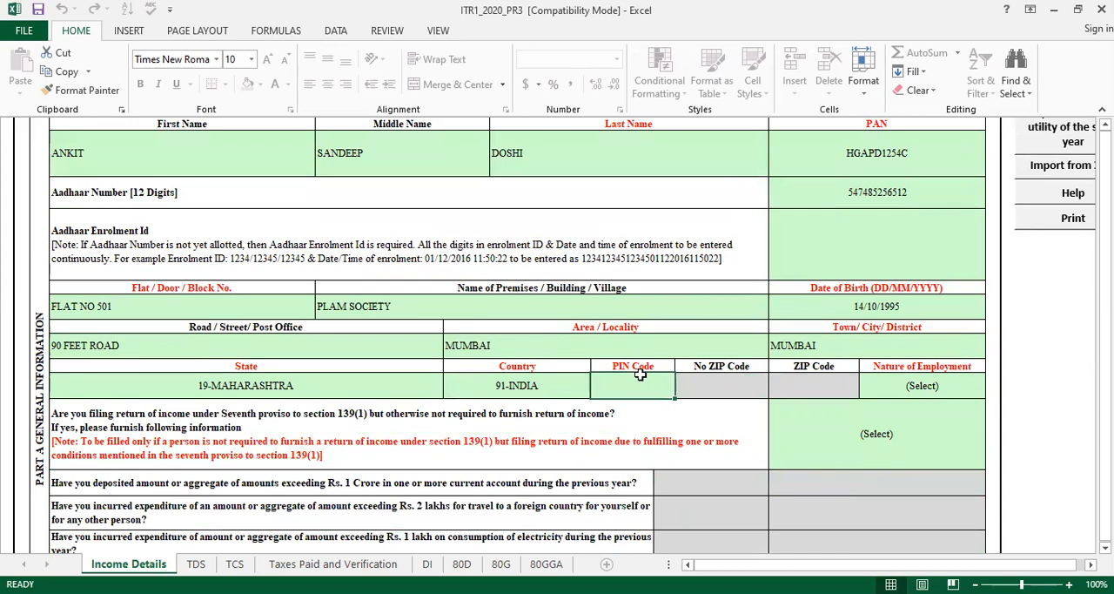
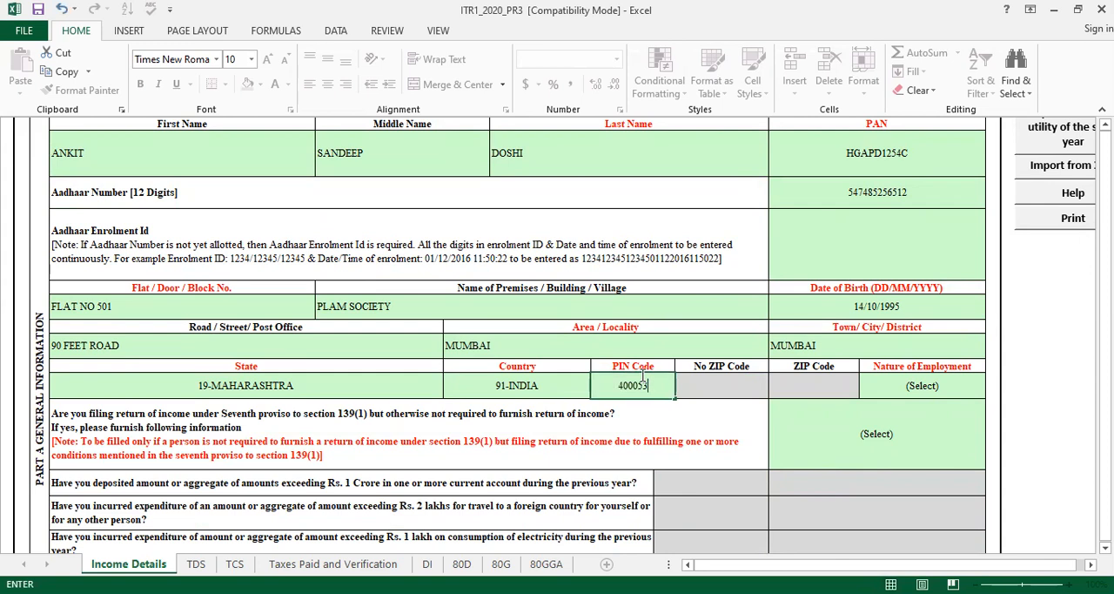
click(711, 400)
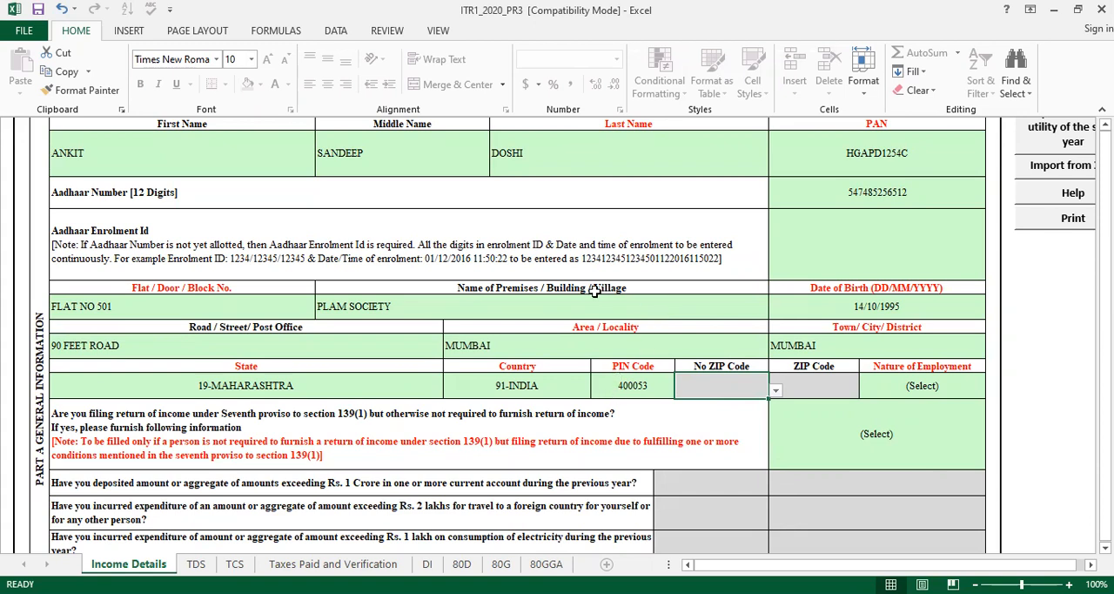
Set the Nature of Employment to Others
click(933, 391)
key(alt+Down)
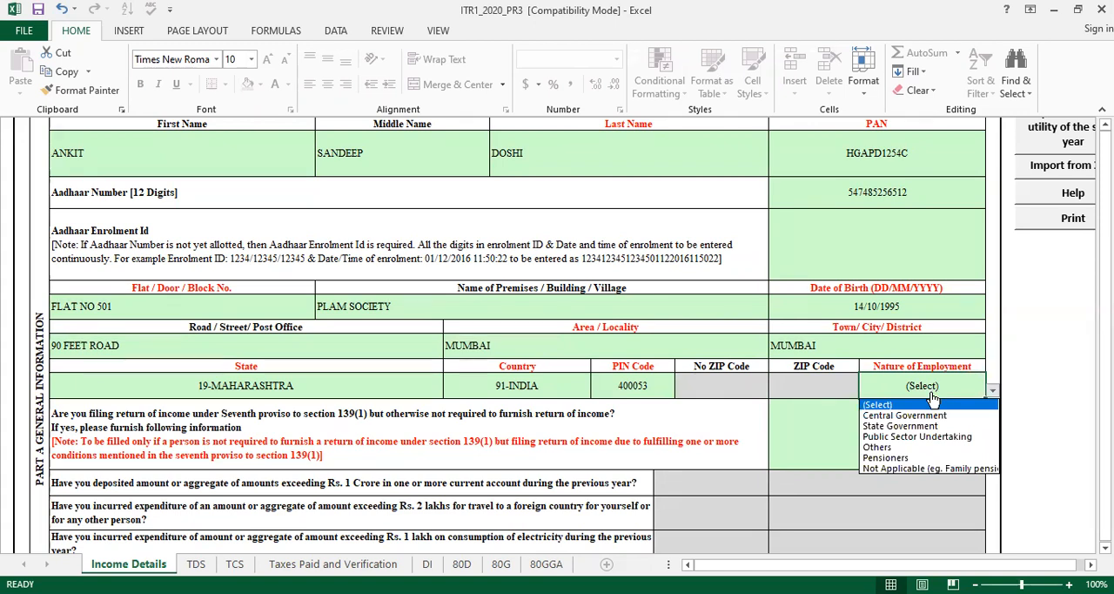
click(923, 449)
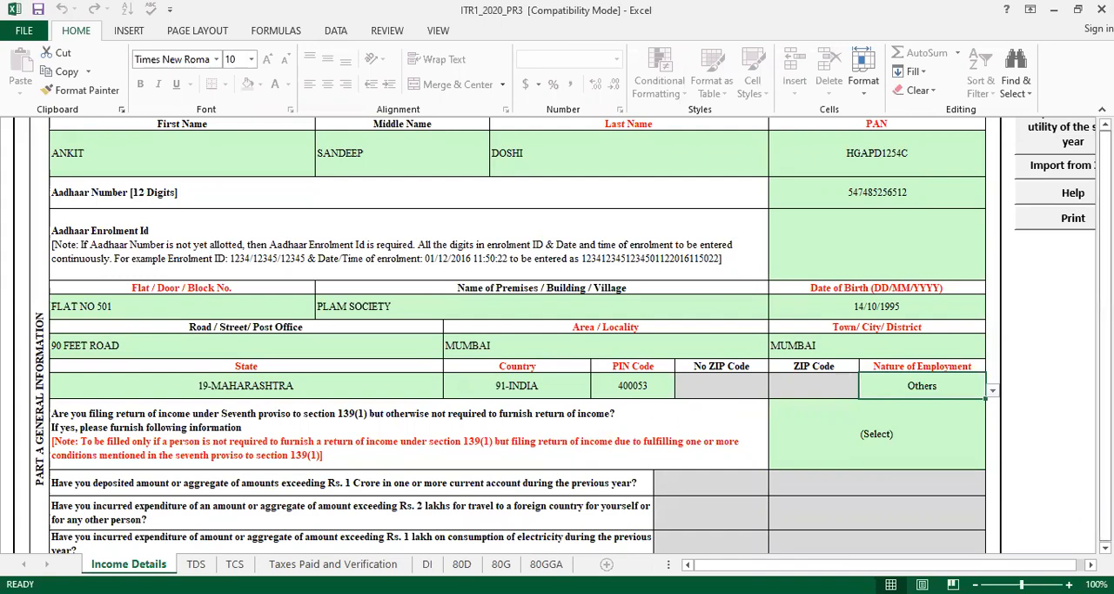
Examine the filing details and Salary / Pension sections, including the available Nature of Exempt Allowance options for the first row
drag(1105, 131, 1105, 176)
key(Down)
key(Down)
key(Down)
key(Down)
key(Down)
key(Down)
key(Down)
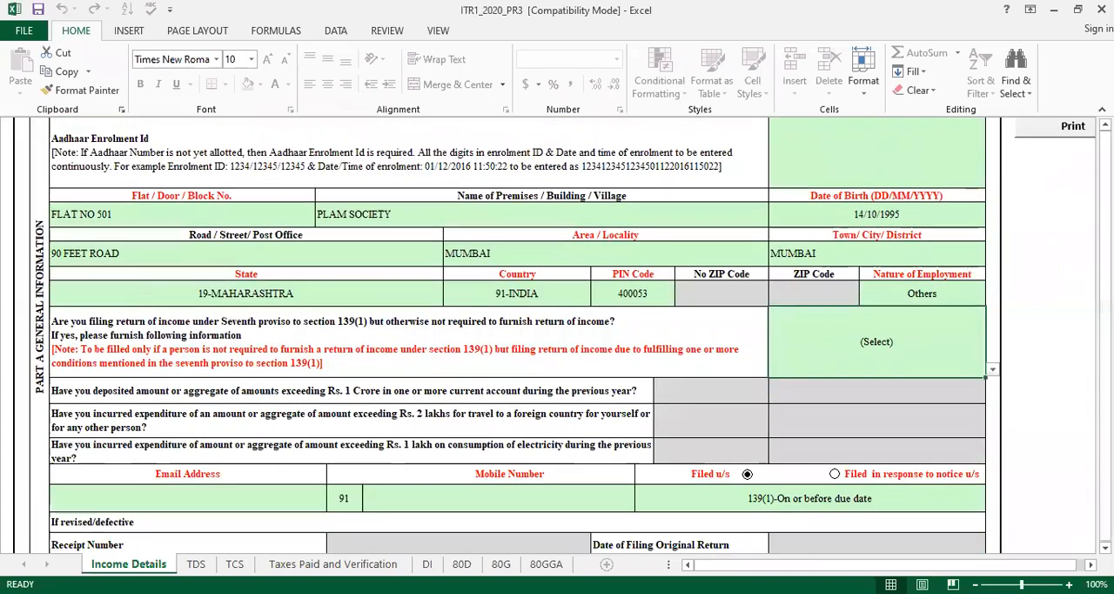
key(Down)
key(Down)
key(Down)
key(Down)
key(Down)
key(Down)
key(Down)
key(Down)
key(Down)
key(Down)
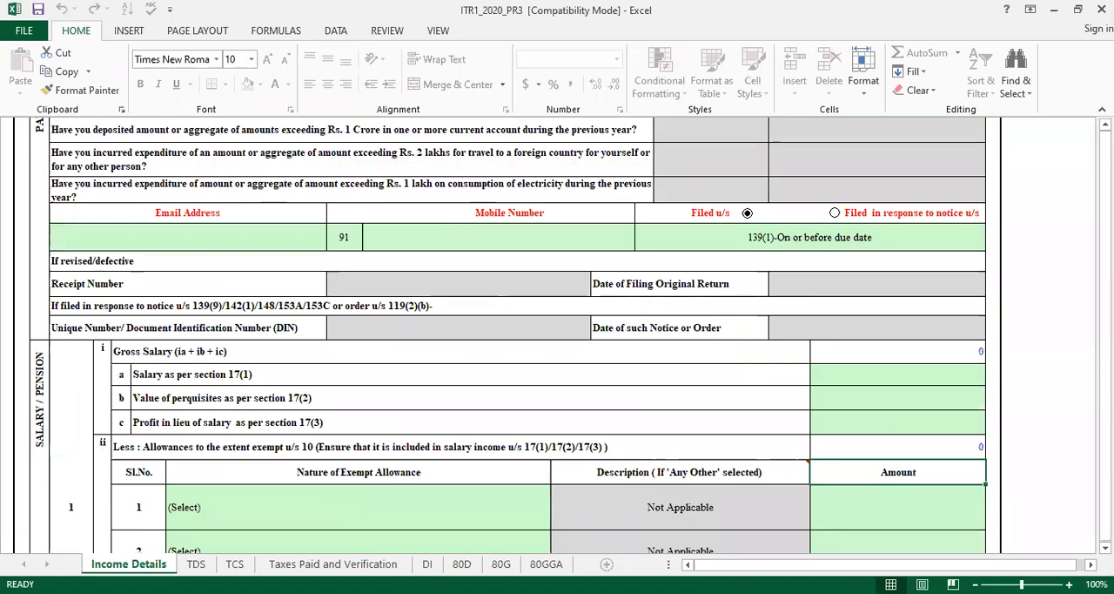
key(Down)
key(Down)
key(Down)
key(Down)
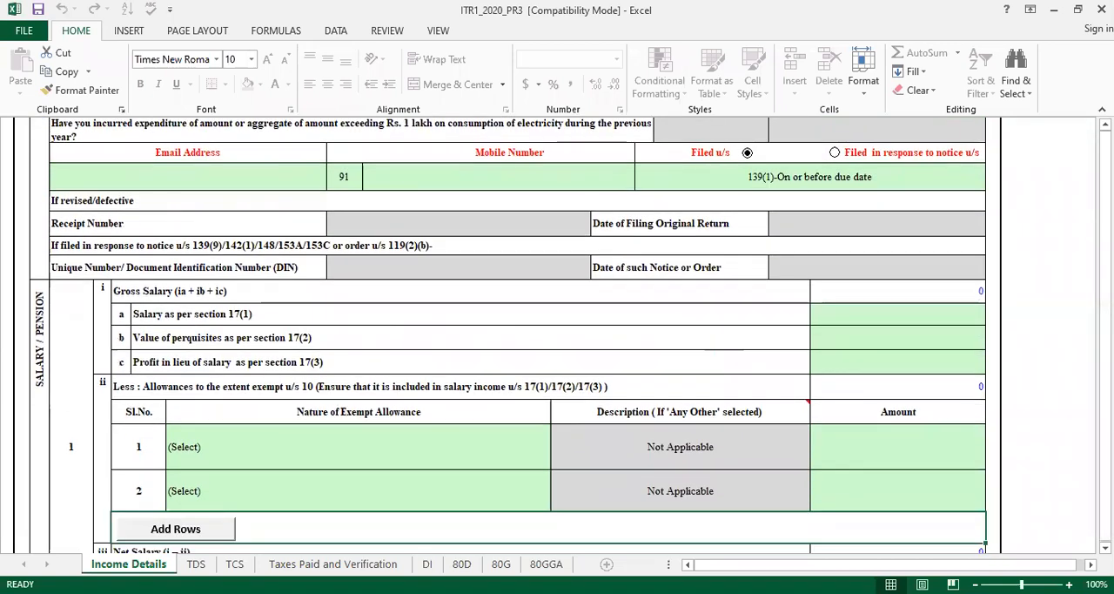
key(Down)
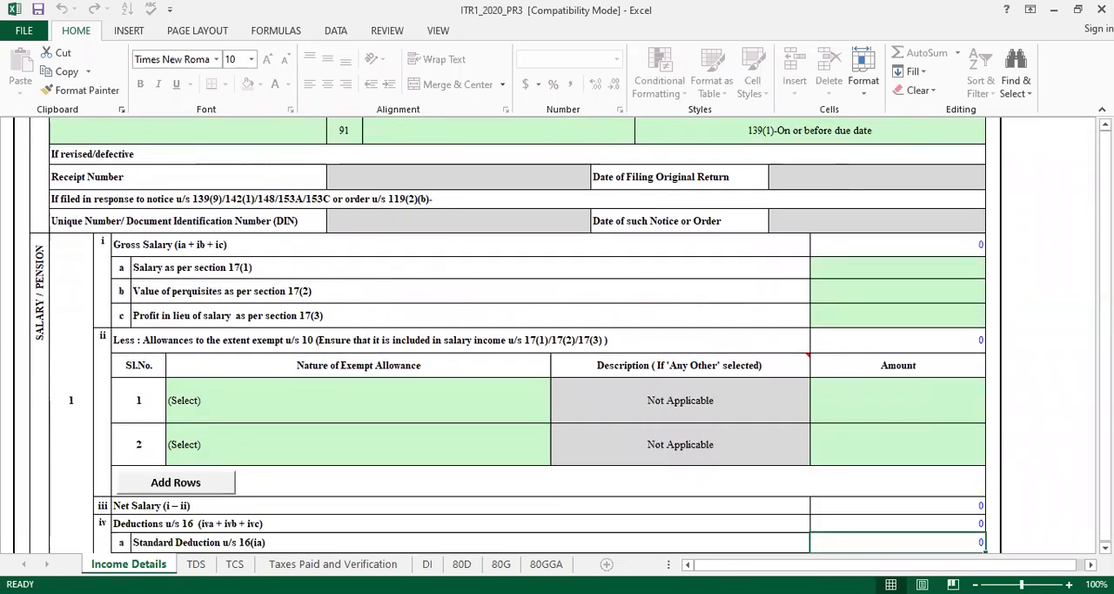
key(Down)
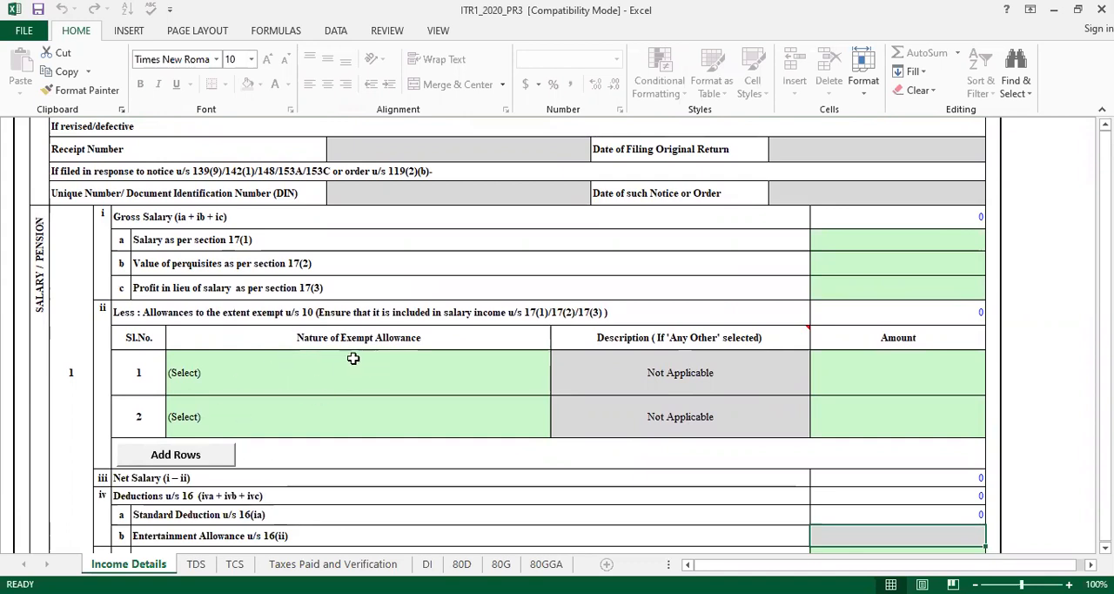
click(320, 369)
key(alt+Down)
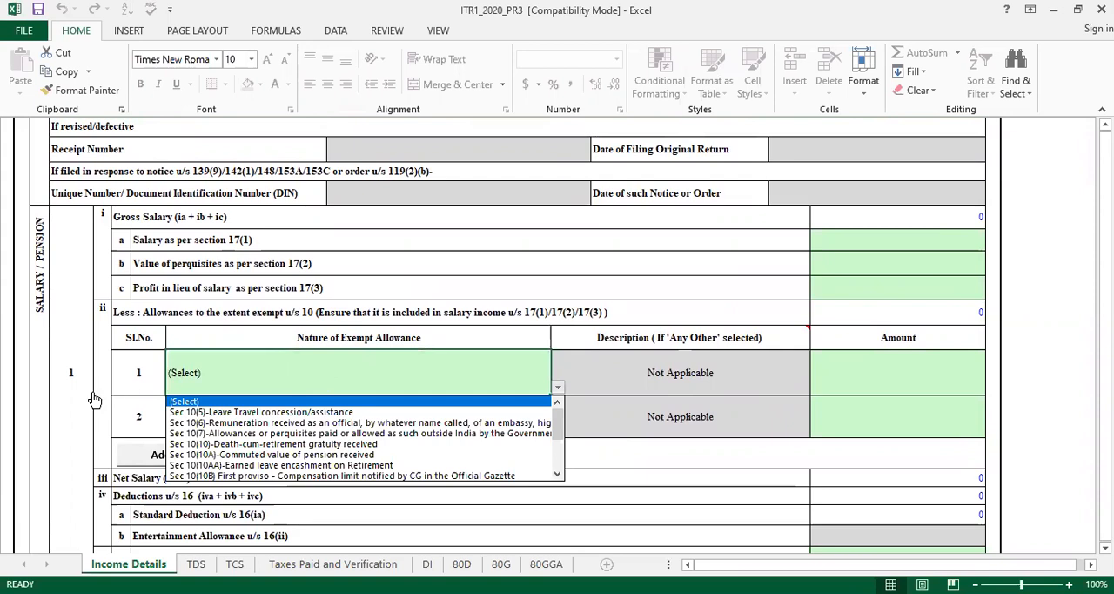
key(Escape)
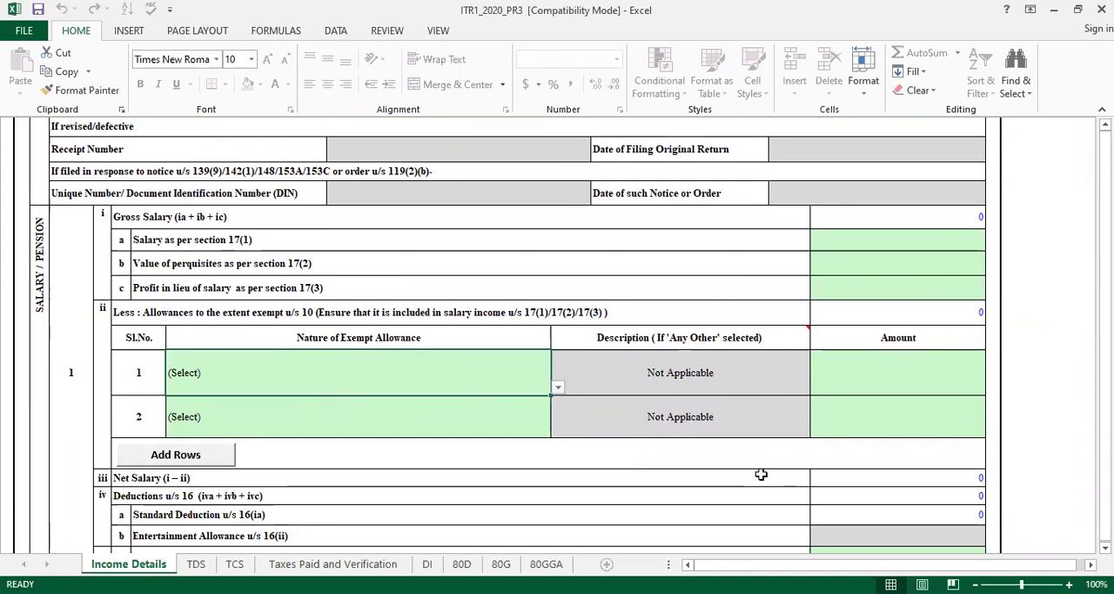
Examine the Net Salary, Deductions u/s 16 and Income chargeable under the Head 'Salaries' rows, including the Standard Deduction amount field
key(Down)
key(Down)
key(Down)
key(Down)
key(Down)
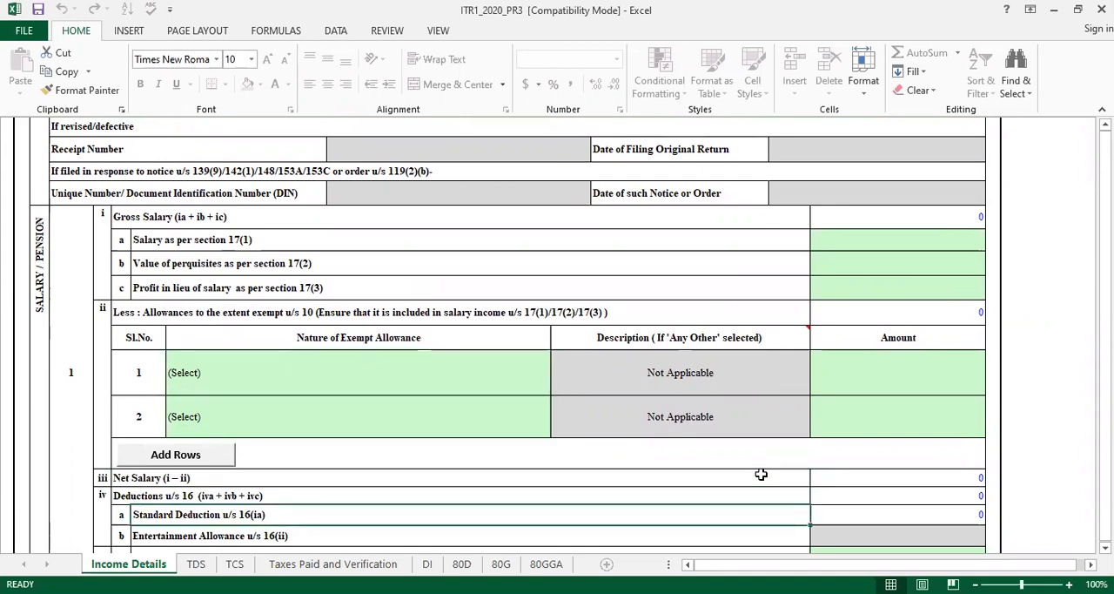
key(Up)
key(Up)
key(Up)
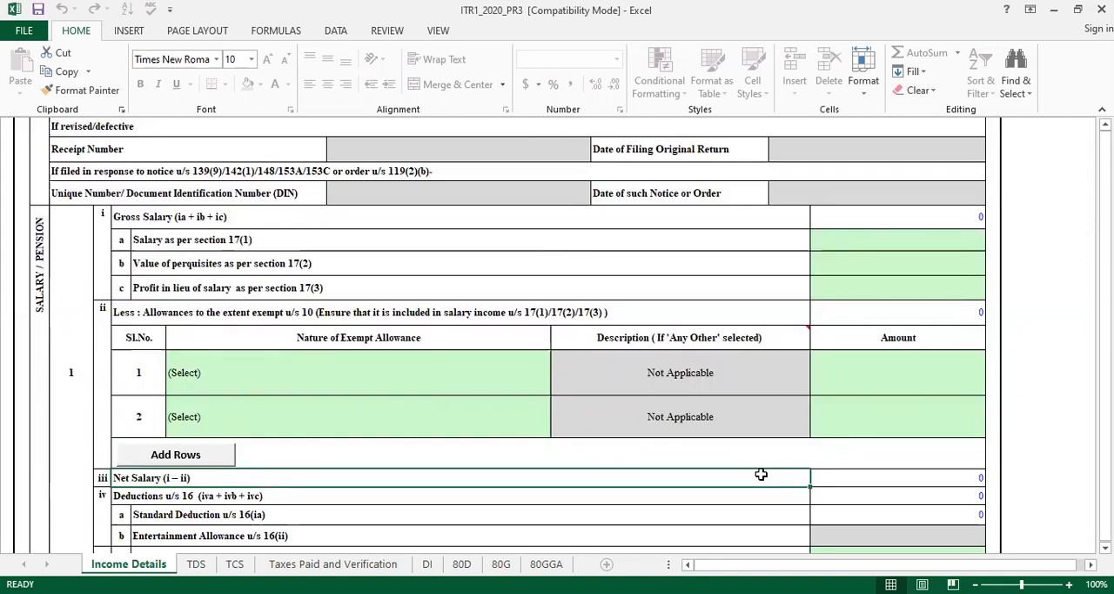
key(Down)
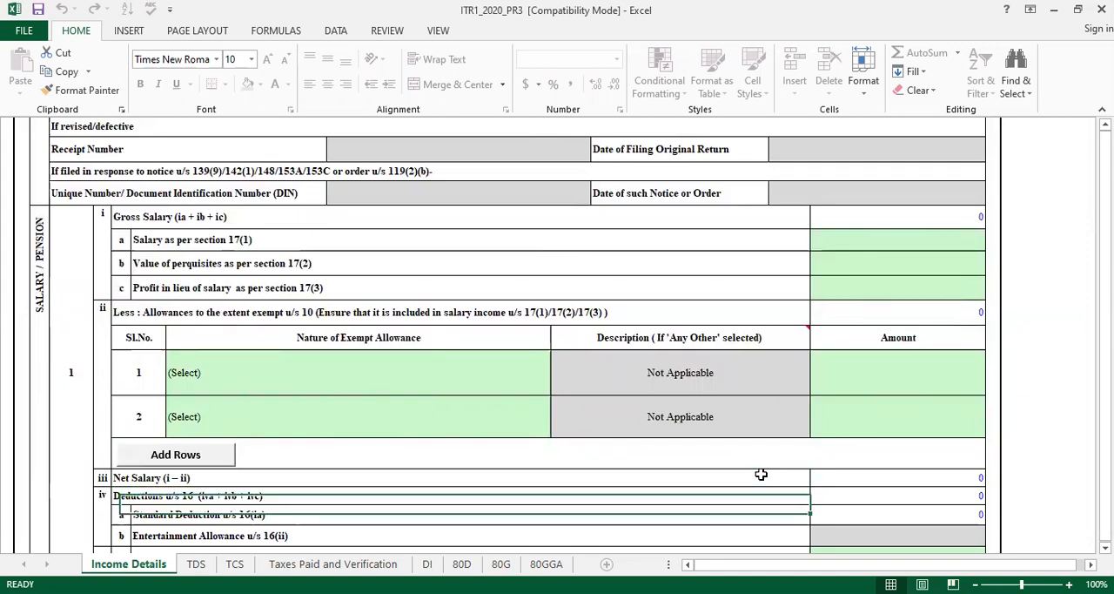
key(Up)
key(Up)
key(Down)
key(Down)
key(Down)
key(Down)
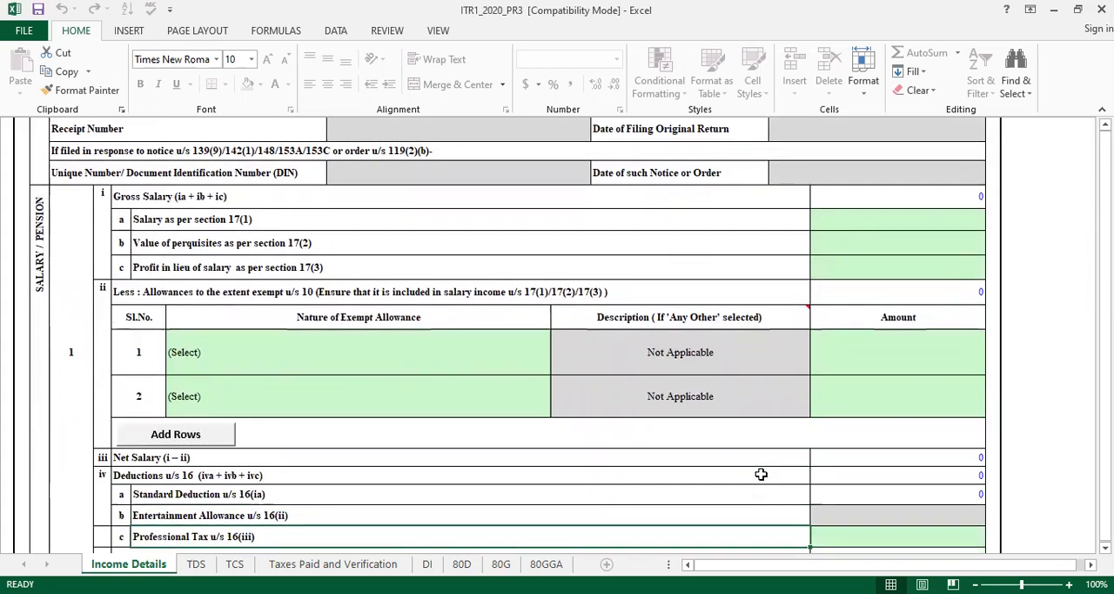
key(Down)
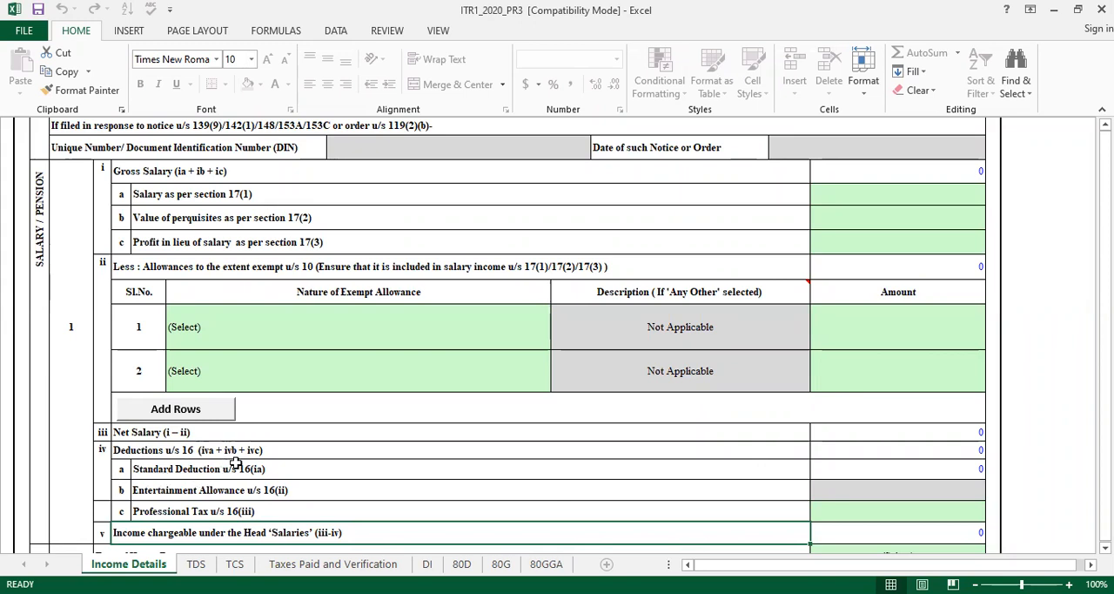
click(957, 470)
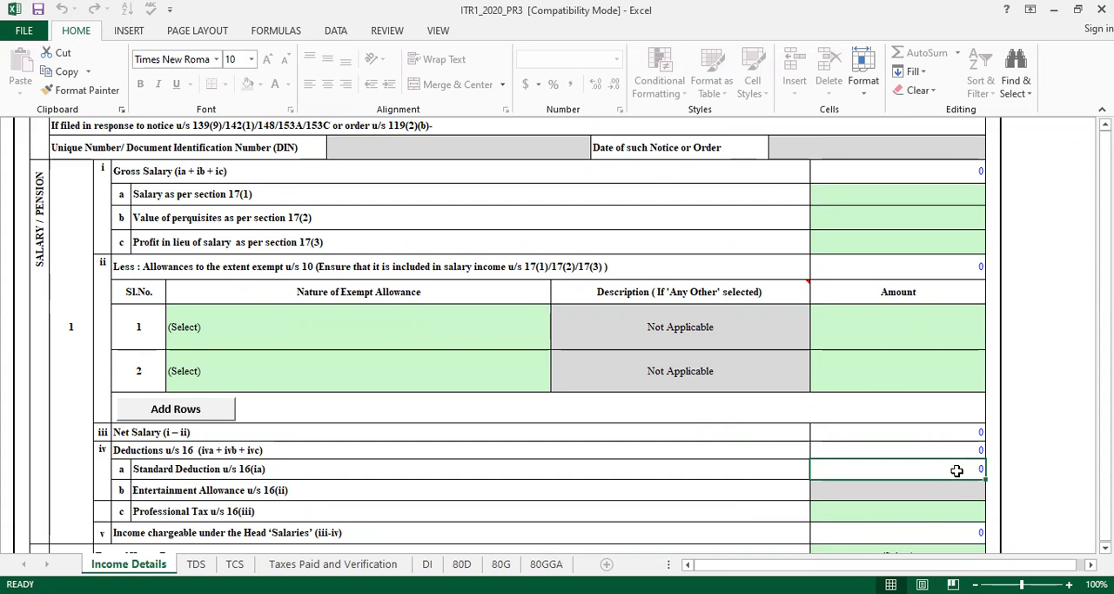
click(764, 453)
click(868, 473)
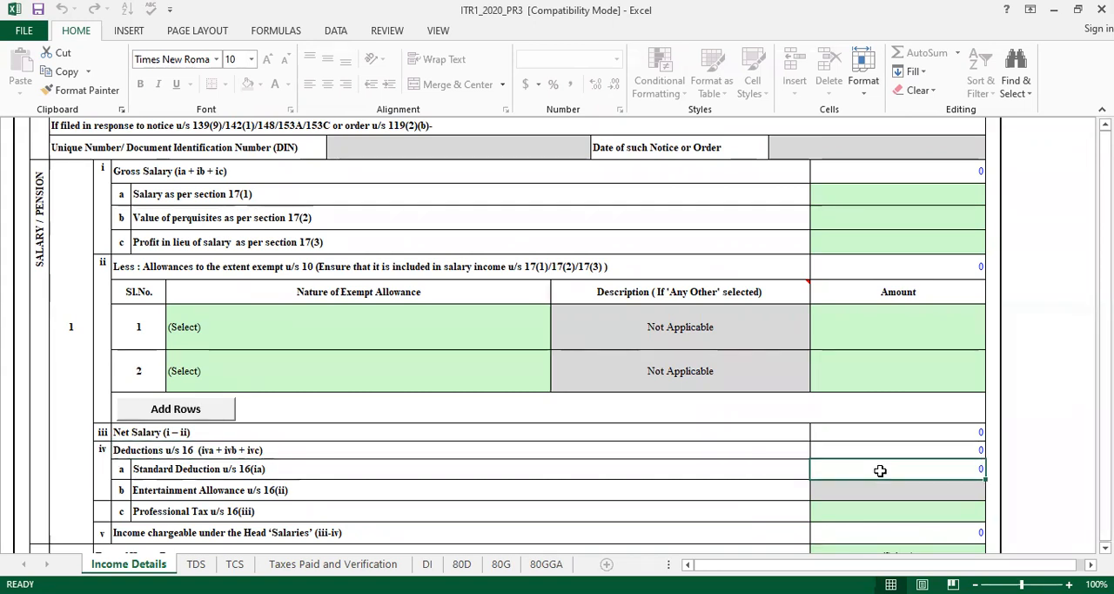
Set the Salary as per section 17(1) amount to 5000000
click(855, 188)
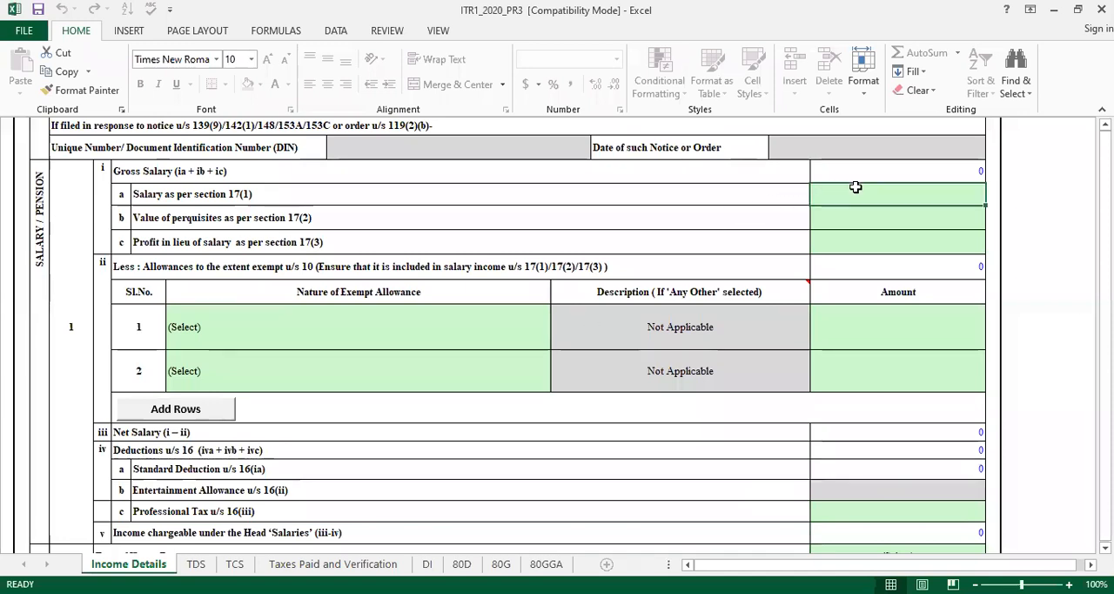
text(5124522)
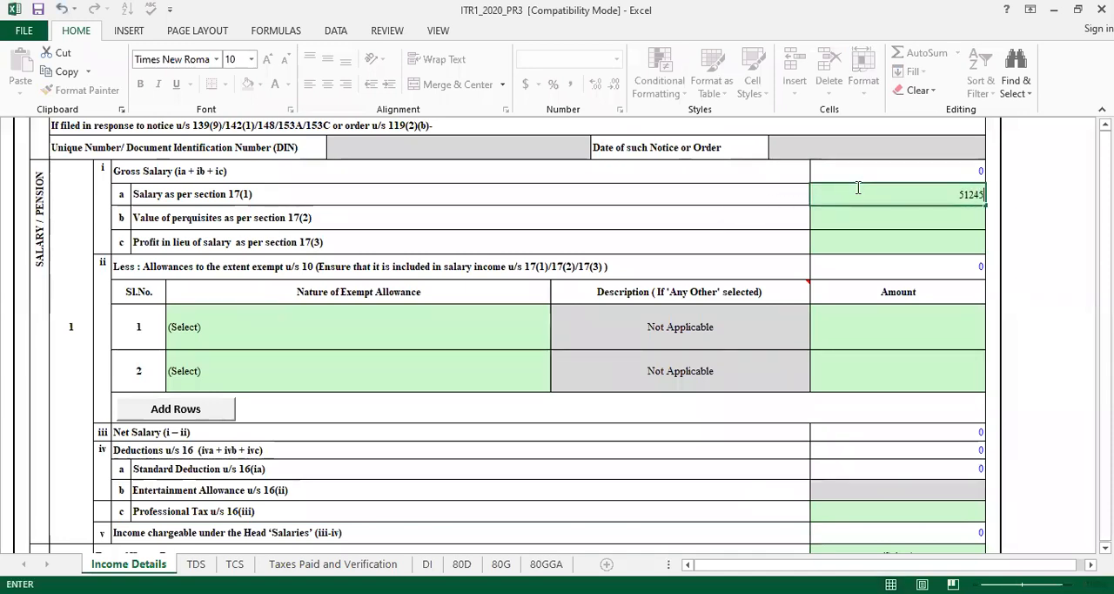
key(BackSpace)
key(BackSpace)
key(BackSpace)
key(BackSpace)
key(BackSpace)
key(BackSpace)
text(000000)
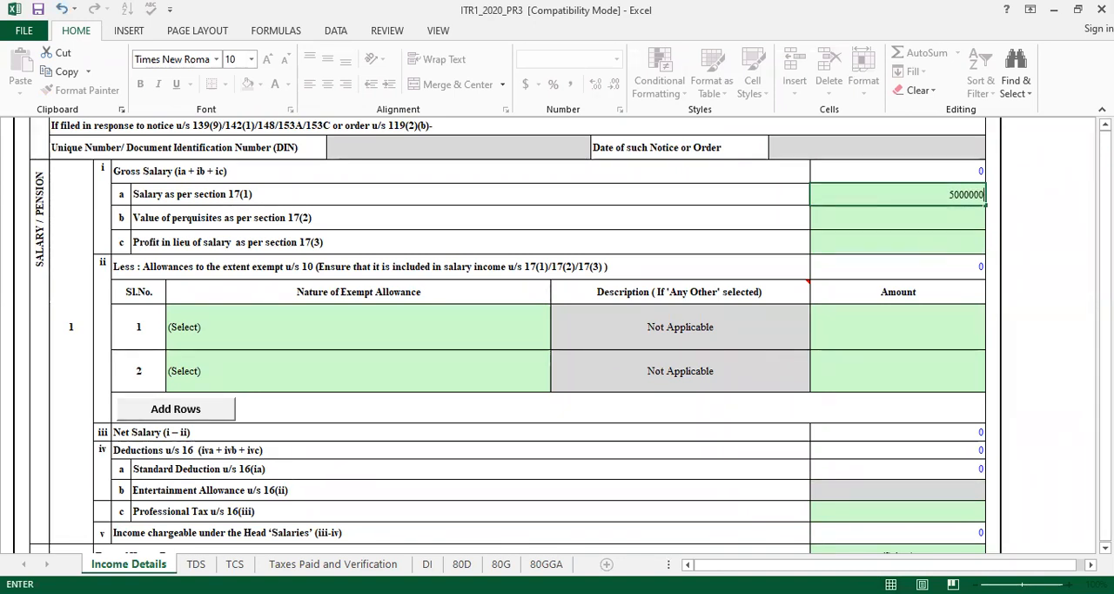
click(1057, 311)
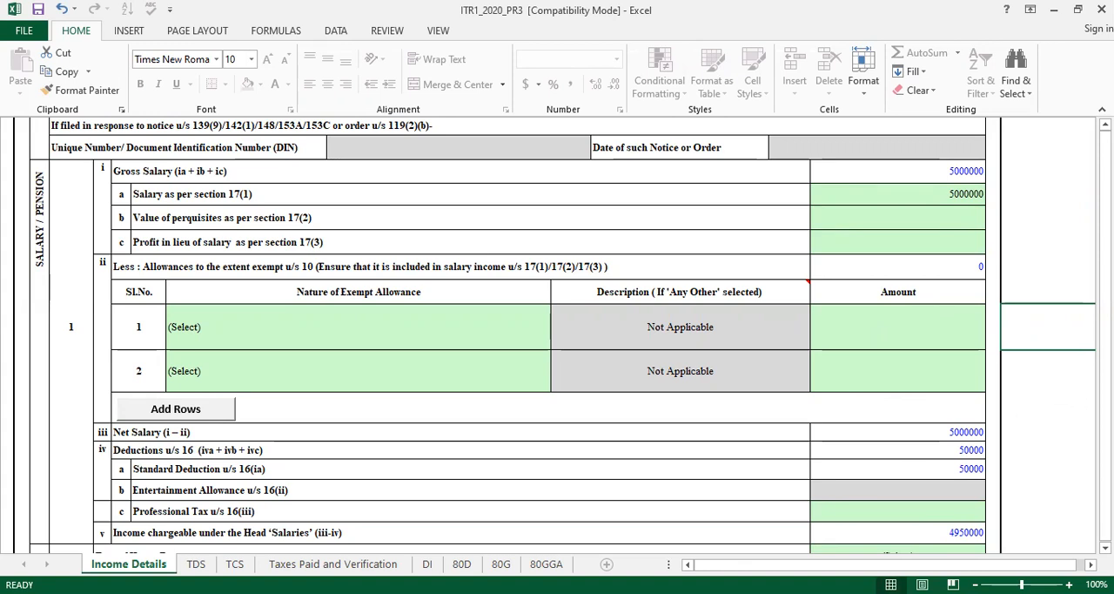
Review the computed salary deductions and chargeable salary income, and examine the House Property section starting at Type of House Property
scroll(1002, 503, right, 2)
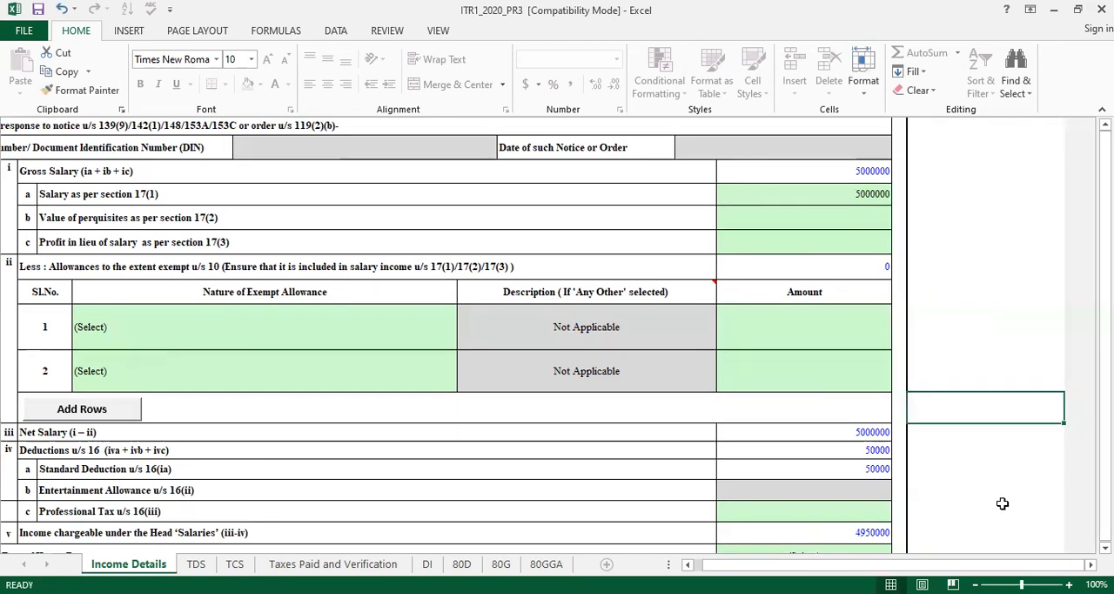
key(Down)
key(Down)
key(Down)
key(Down)
key(Down)
key(Down)
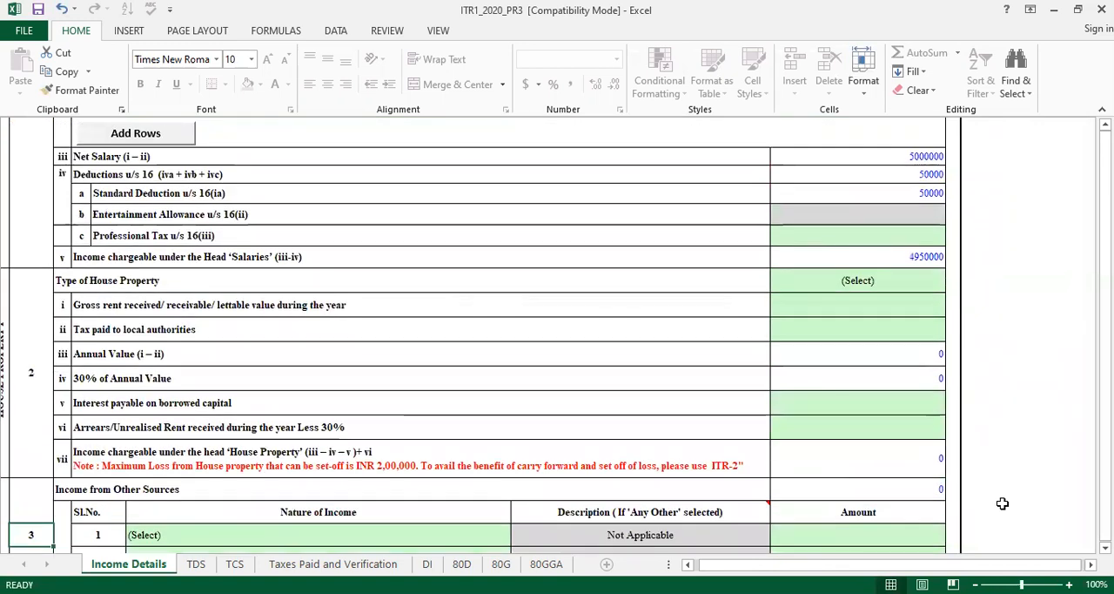
key(Up)
key(Up)
key(Up)
key(Down)
key(Right)
key(Right)
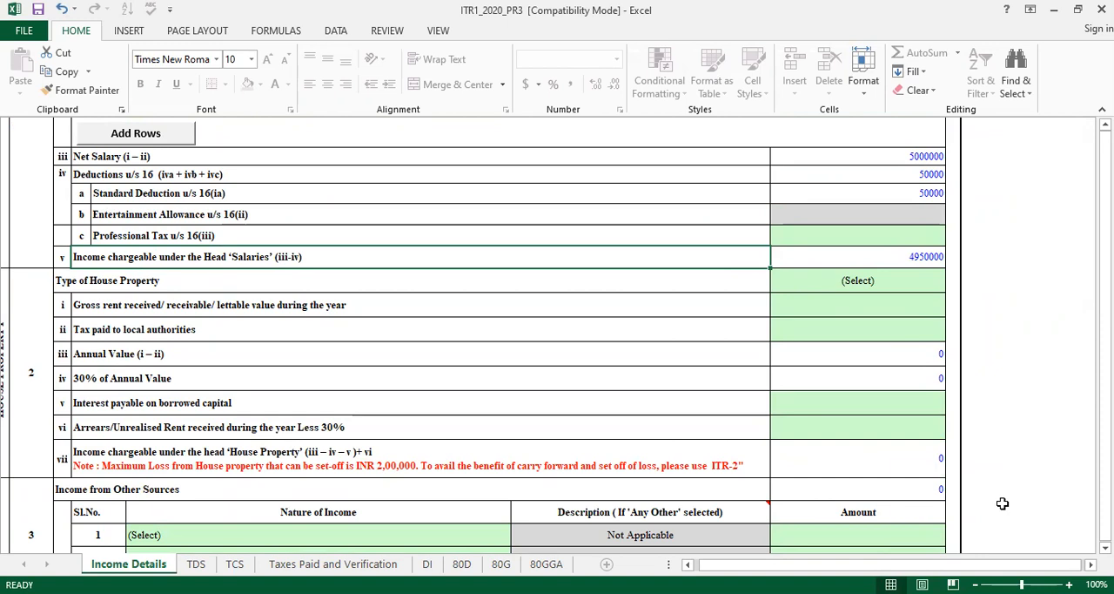
key(Down)
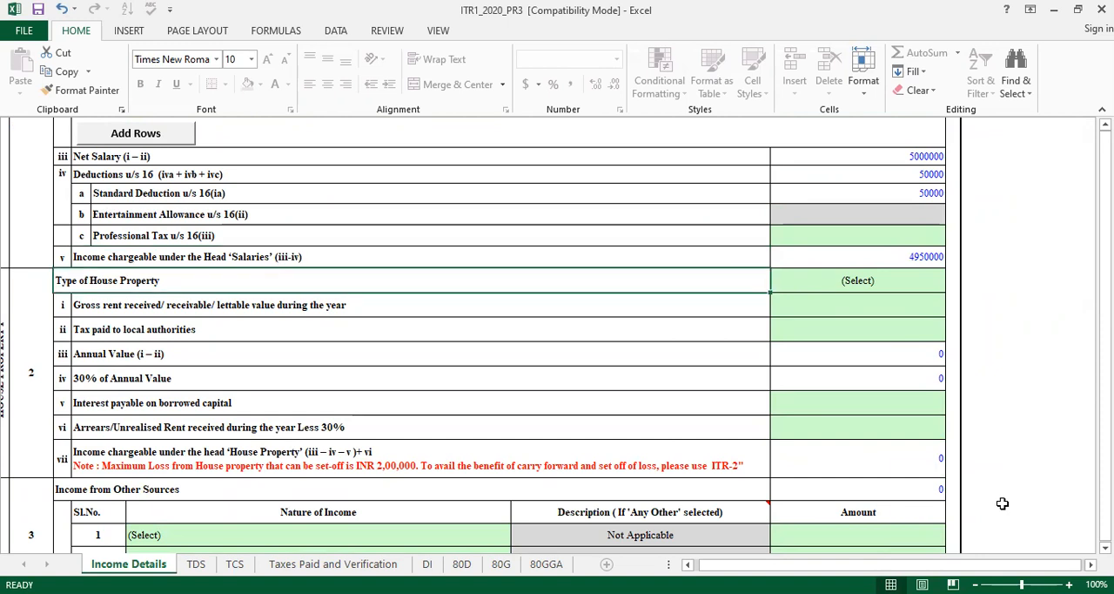